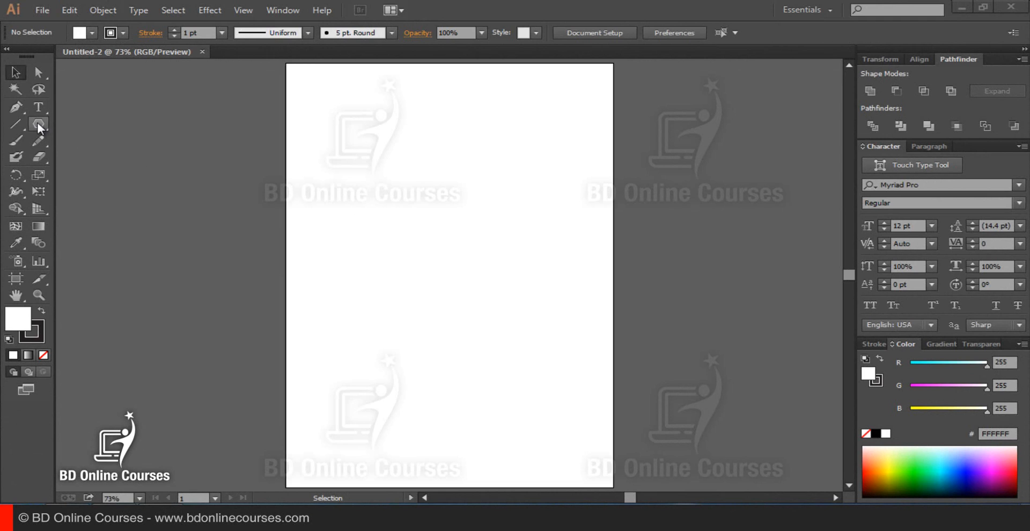
- Draw a flat-topped hexagon with the Polygon tool in the upper-left part of the artboard
{"action": "left_click", "coordinate": [38, 125]}
{"action": "left_click", "coordinate": [35, 126]}
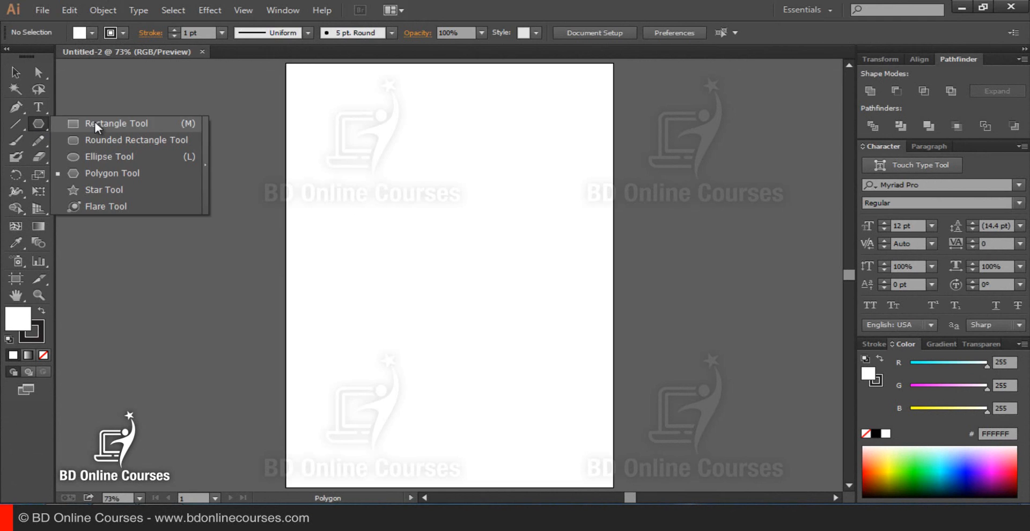
{"action": "left_click", "coordinate": [114, 173]}
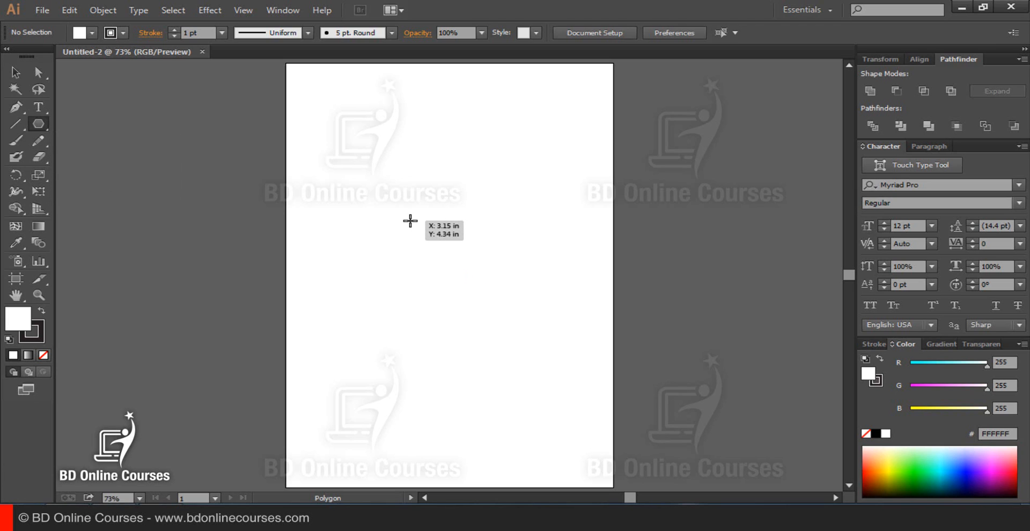
{"action": "left_click_drag", "start_coordinate": [393, 210], "coordinate": [441, 282]}
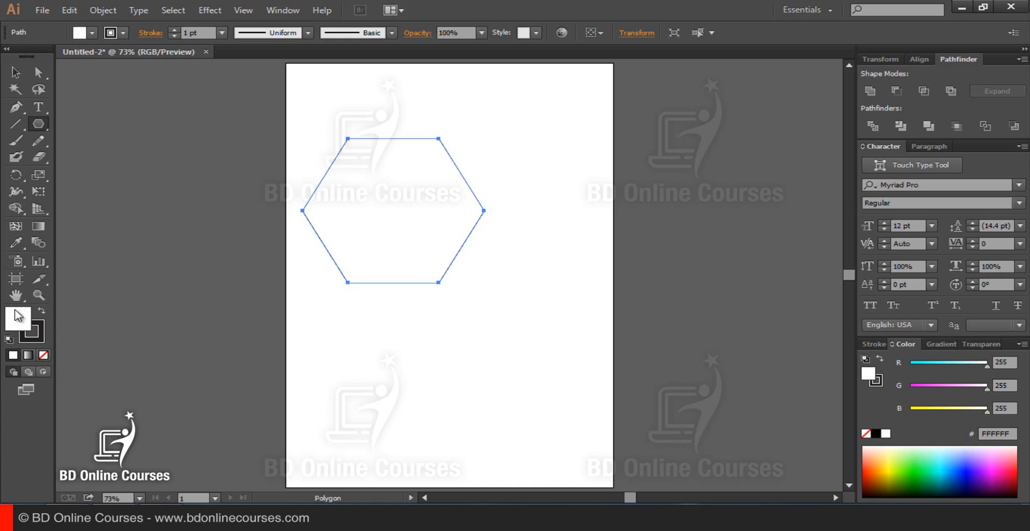
- Give the hexagon a solid black fill (000000) and no stroke
{"action": "left_click", "coordinate": [44, 355]}
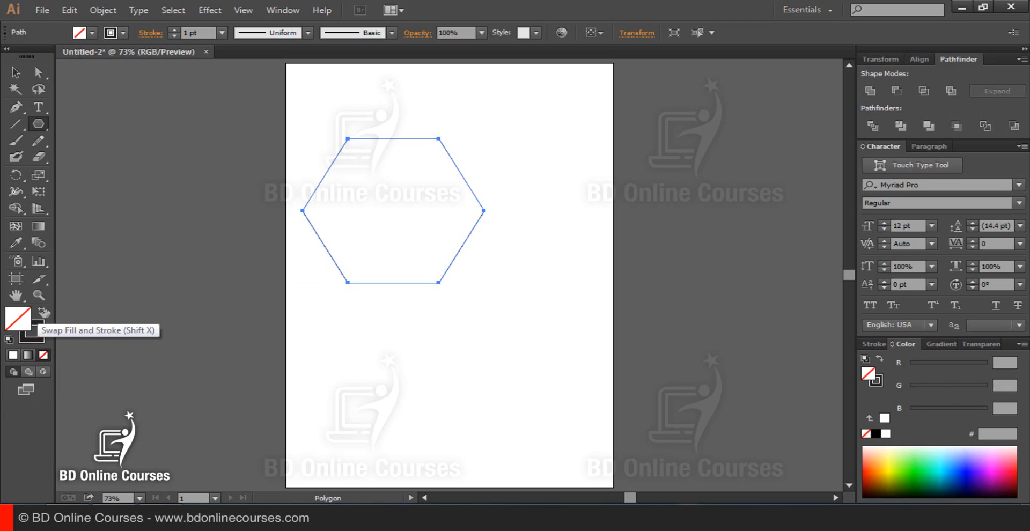
{"action": "left_click", "coordinate": [44, 313]}
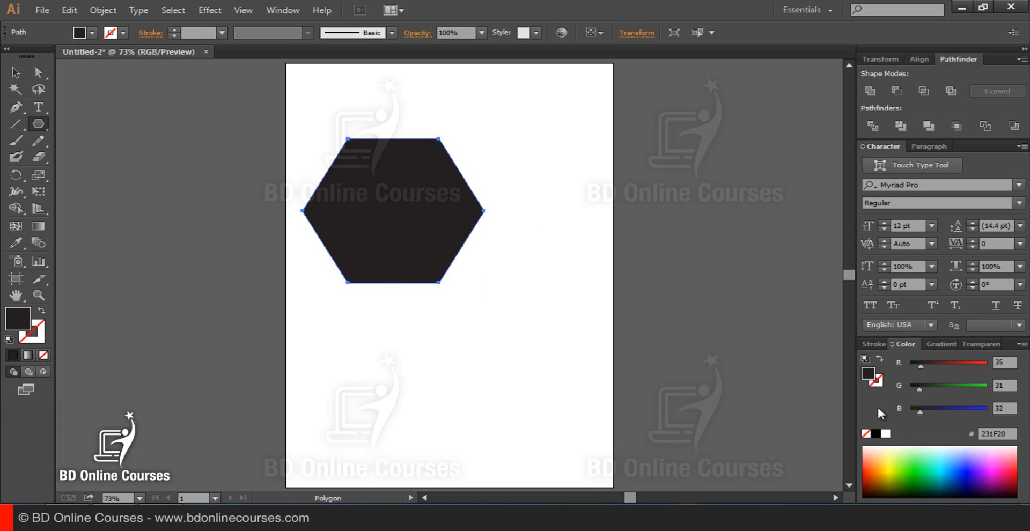
{"action": "left_click", "coordinate": [875, 435]}
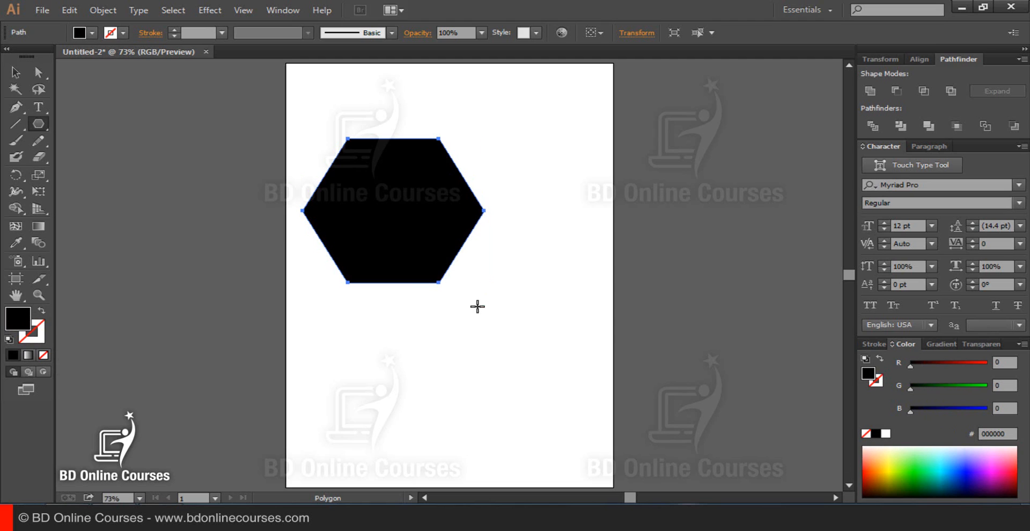
- Move the hexagon to the middle of the artboard's width, slightly above the artboard's centre
{"action": "left_click", "coordinate": [13, 78]}
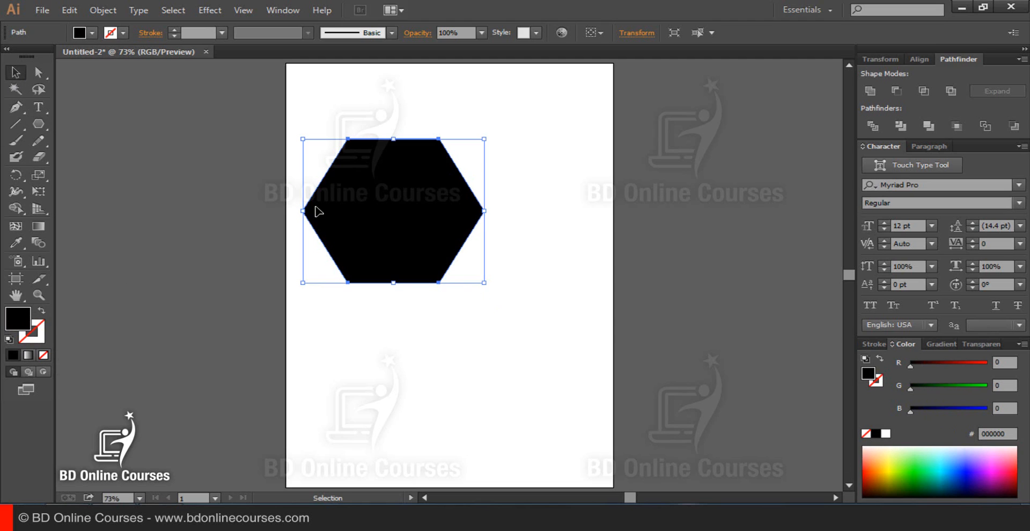
{"action": "left_click", "coordinate": [545, 195]}
{"action": "left_click_drag", "start_coordinate": [395, 192], "coordinate": [460, 240]}
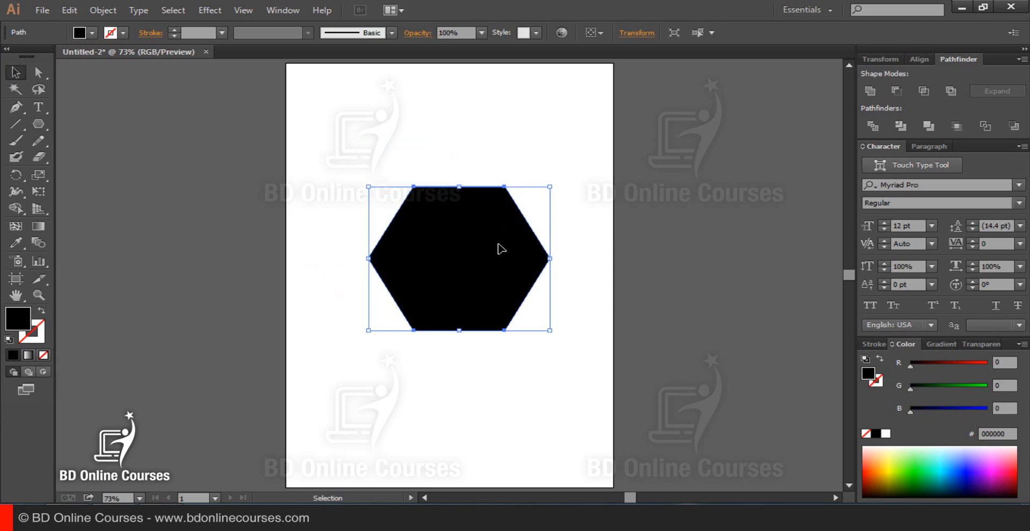
{"action": "left_click", "coordinate": [594, 233]}
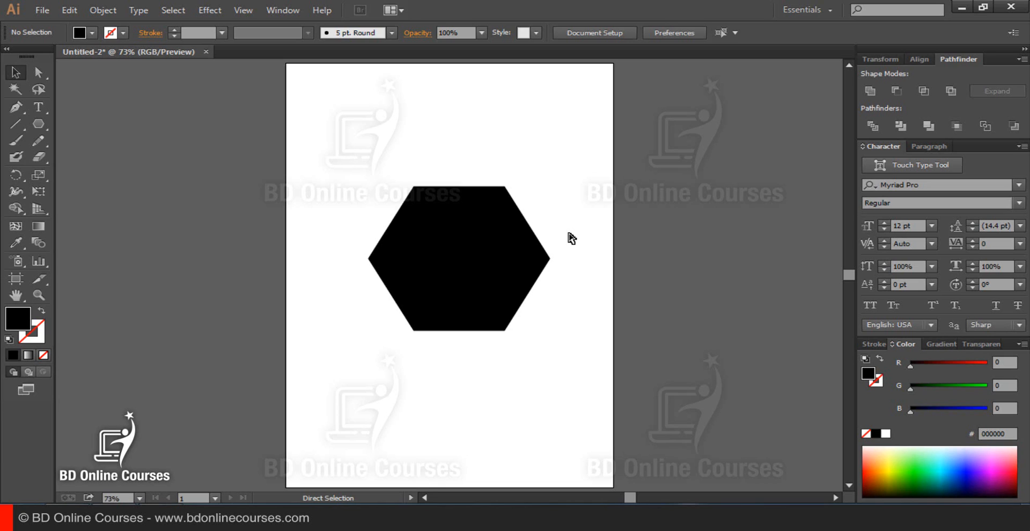
{"action": "key", "text": "z"}
{"action": "left_click", "coordinate": [472, 257], "text": "ctrl"}
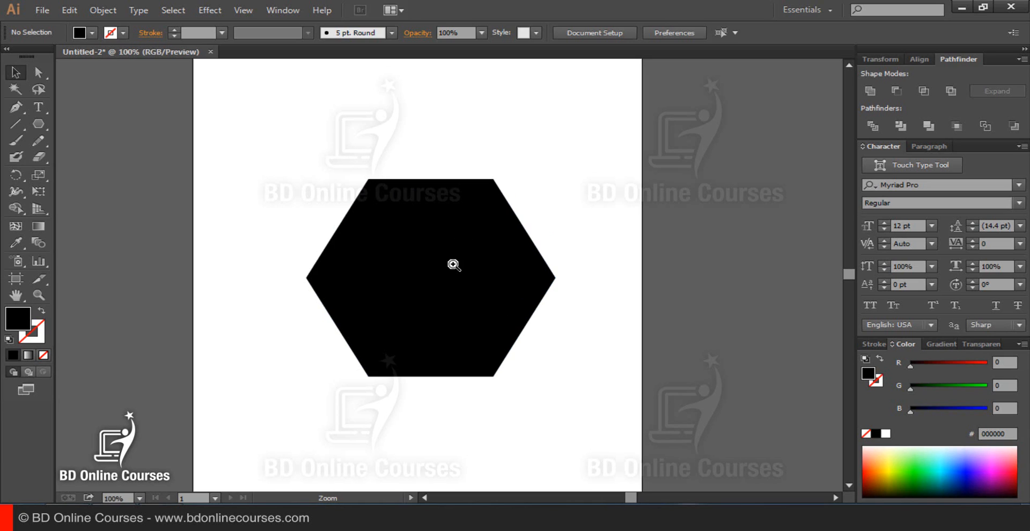
{"action": "left_click", "coordinate": [453, 297], "text": "ctrl"}
{"action": "left_click_drag", "start_coordinate": [455, 232], "coordinate": [487, 231]}
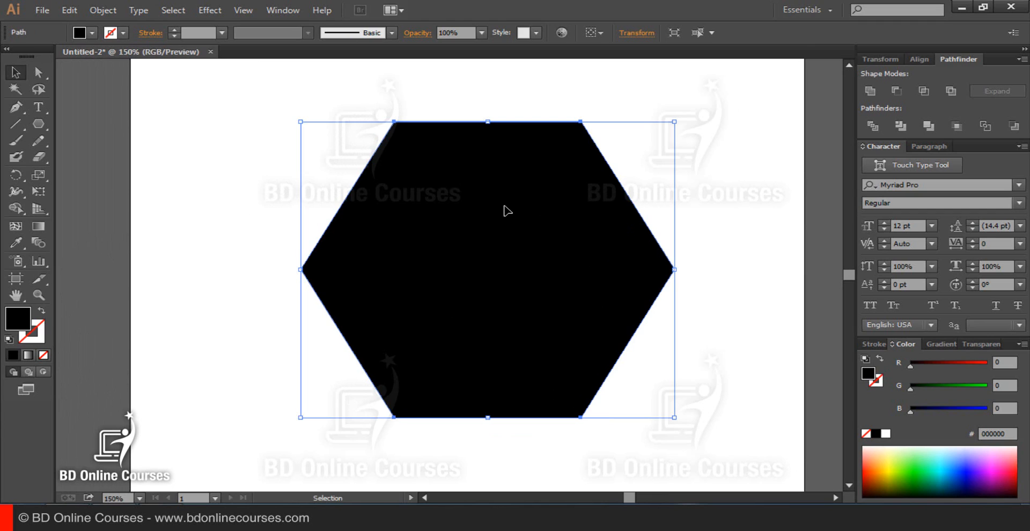
- Rotate the hexagon by 30° about its centre so that one corner points straight up
{"action": "left_click", "coordinate": [21, 172]}
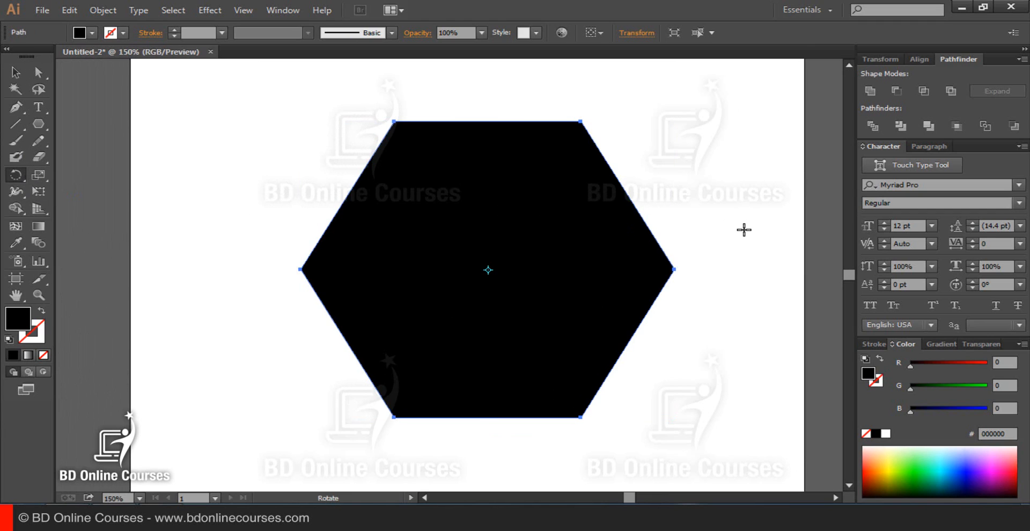
{"action": "key", "text": "Return"}
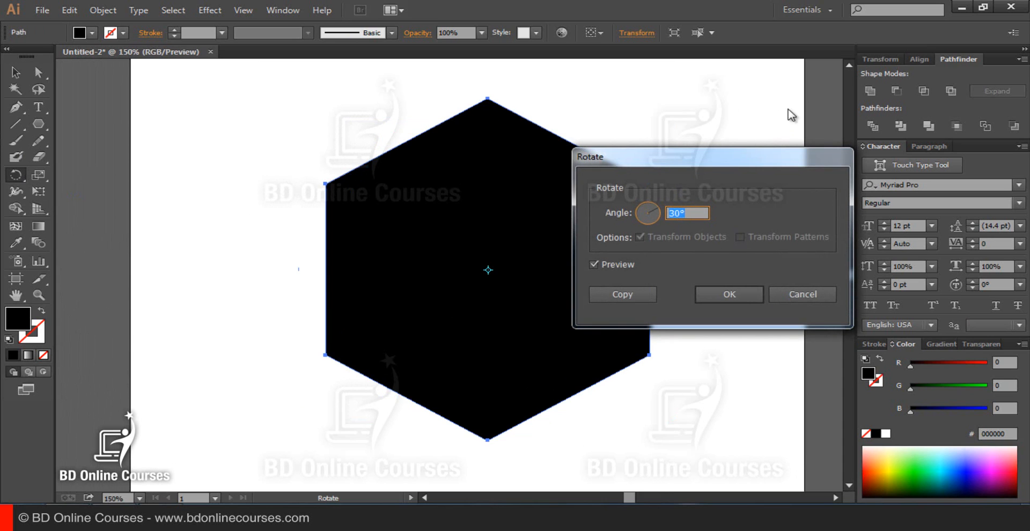
{"action": "left_click_drag", "start_coordinate": [749, 157], "coordinate": [873, 102]}
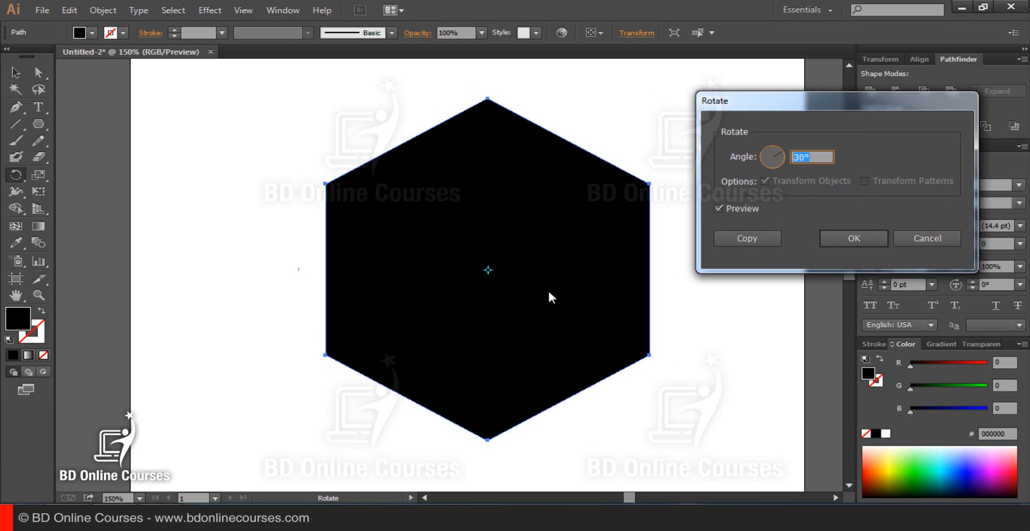
{"action": "left_click", "coordinate": [848, 237]}
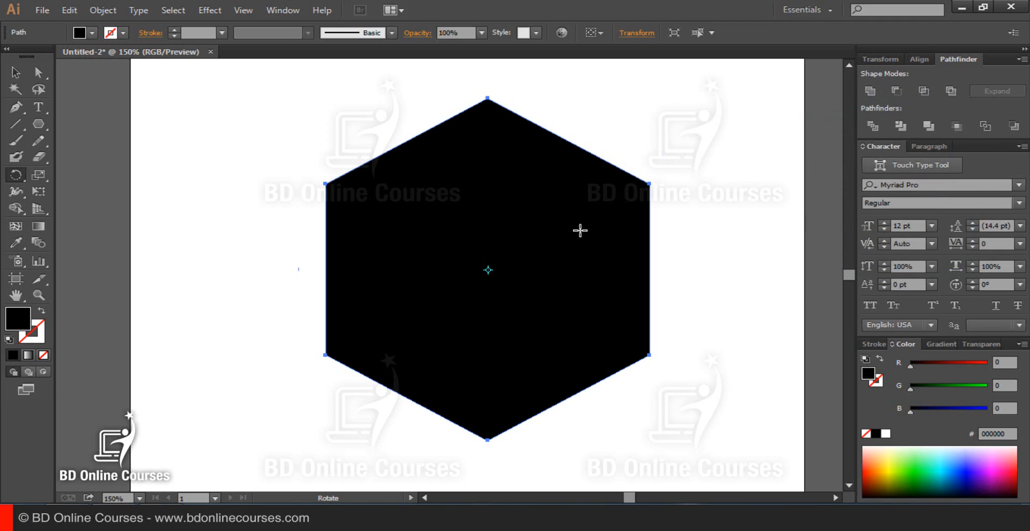
- Draw a straight Pen path with no fill across the hexagon from its upper-left corner to its lower-right corner, then deselect it
{"action": "left_click", "coordinate": [38, 72]}
{"action": "left_click", "coordinate": [323, 146]}
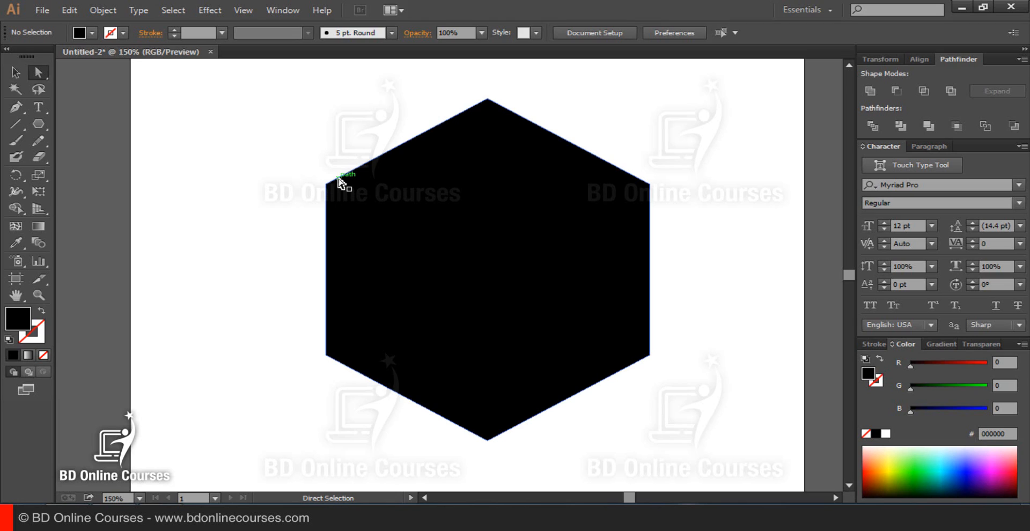
{"action": "key", "text": "ctrl"}
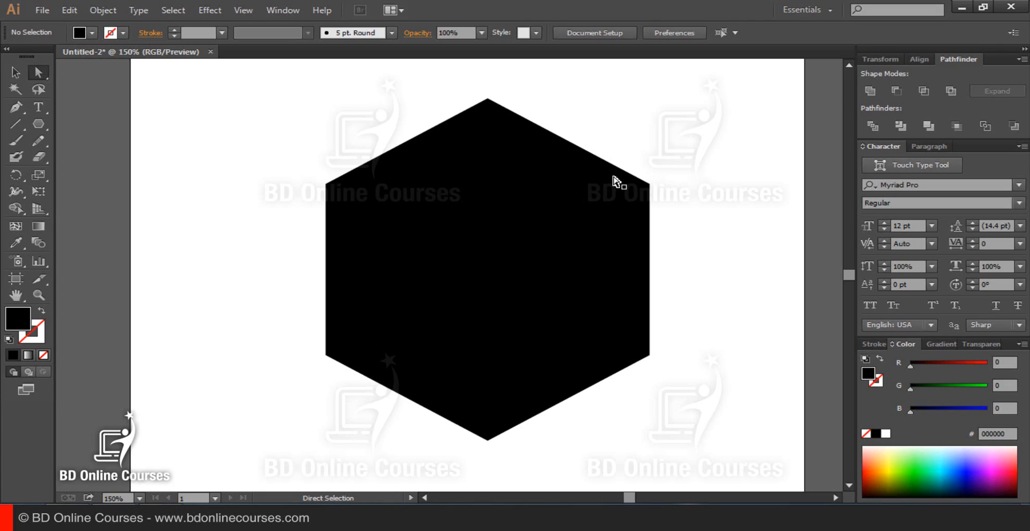
{"action": "key", "text": "v"}
{"action": "key", "text": "a"}
{"action": "left_click", "coordinate": [21, 108]}
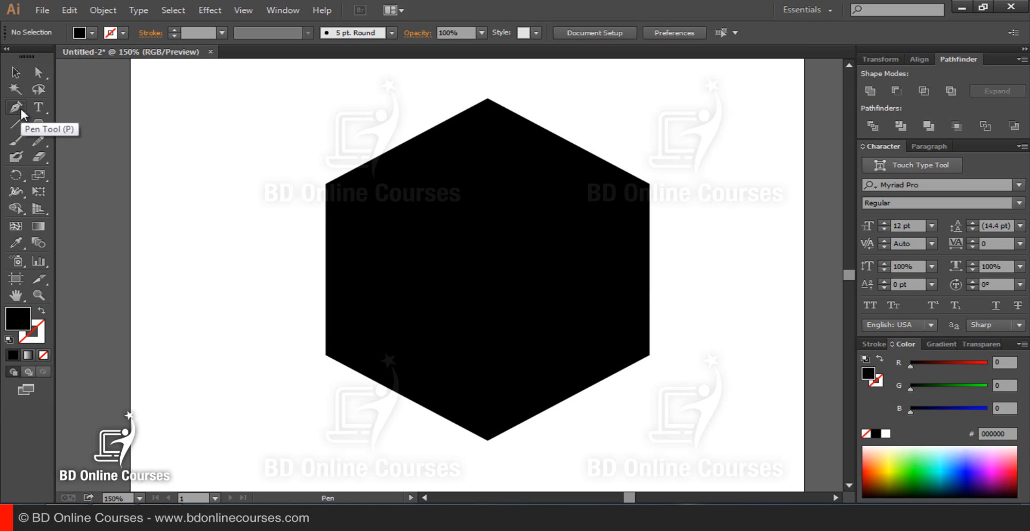
{"action": "left_click", "coordinate": [325, 184]}
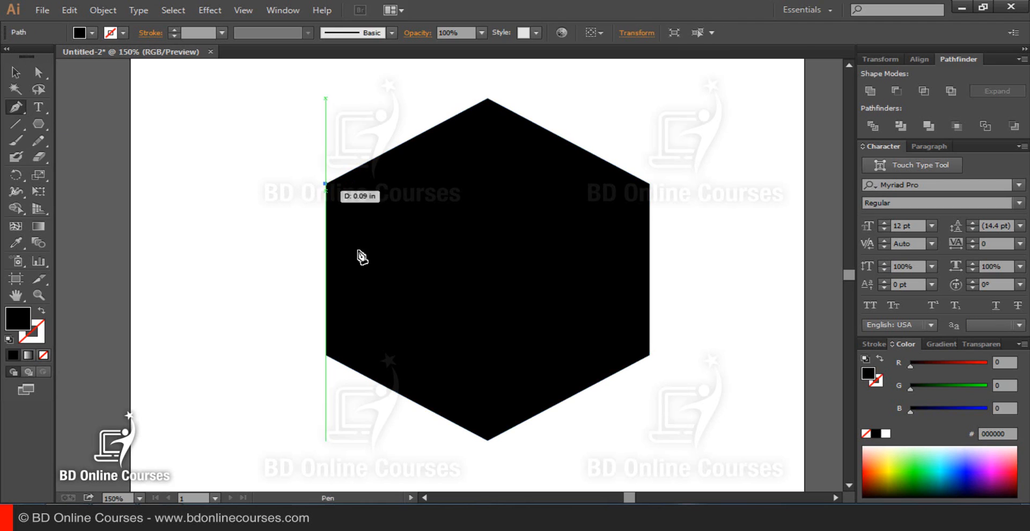
{"action": "left_click", "coordinate": [650, 355]}
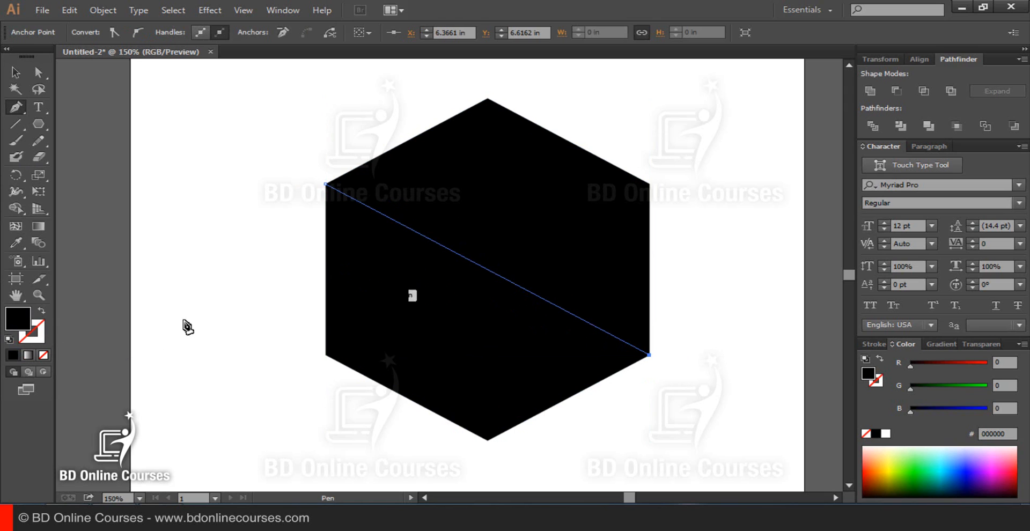
{"action": "left_click", "coordinate": [44, 355]}
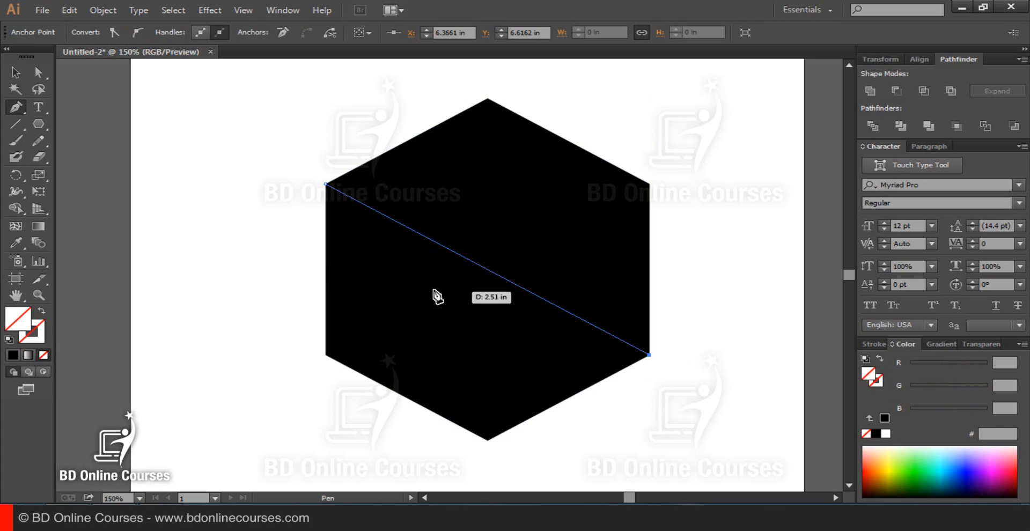
{"action": "left_click", "coordinate": [38, 72]}
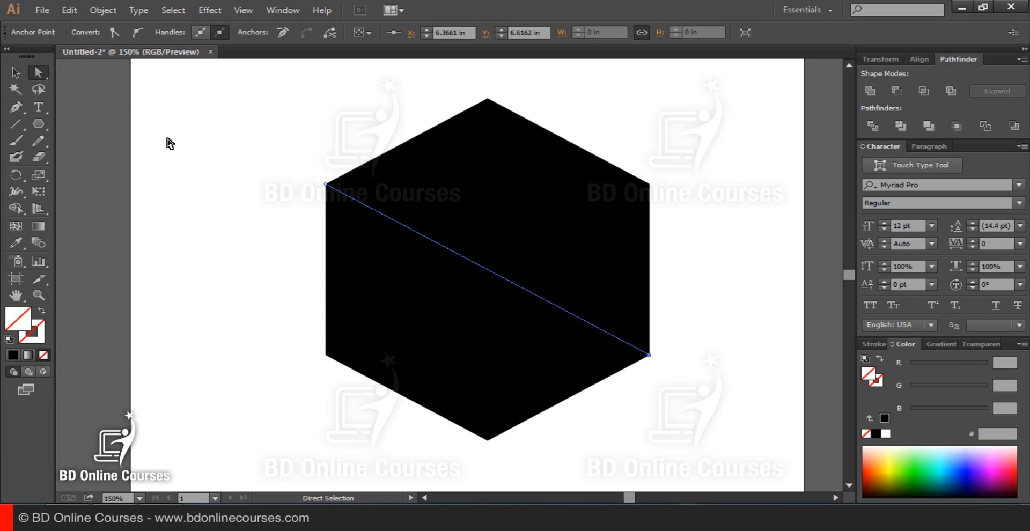
{"action": "left_click", "coordinate": [303, 120]}
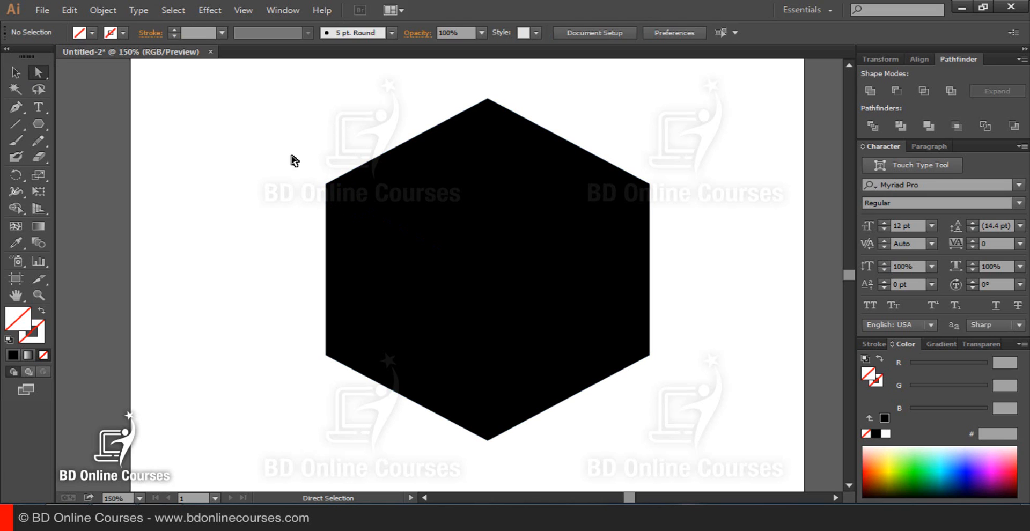
- Draw a second straight Pen path from the hexagon's lower-left corner to its upper-right corner and deselect it
{"action": "left_click", "coordinate": [16, 106]}
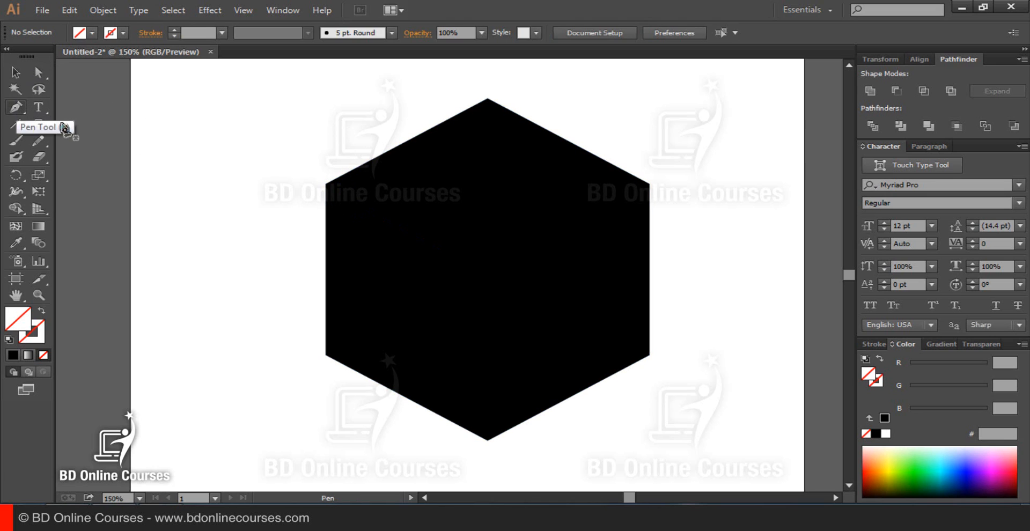
{"action": "left_click", "coordinate": [326, 355]}
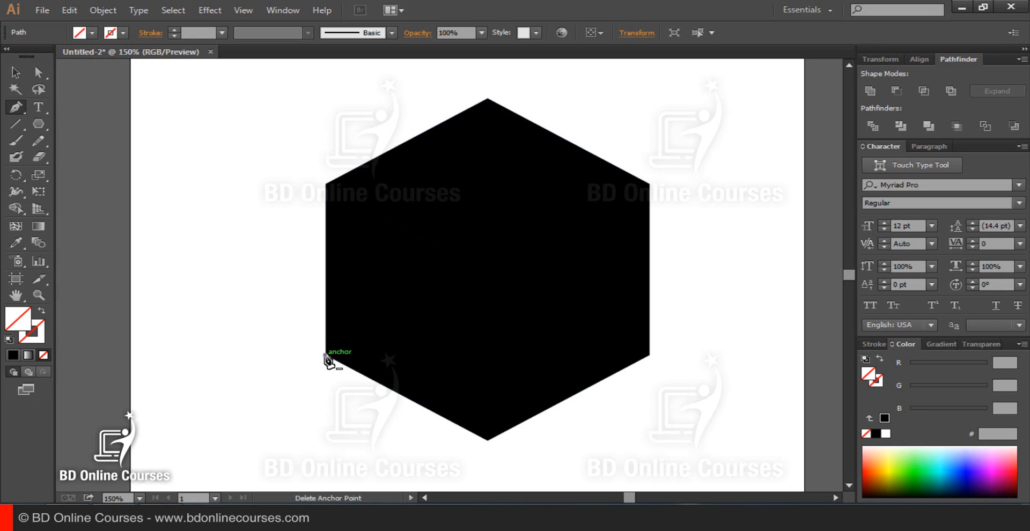
{"action": "left_click", "coordinate": [650, 184]}
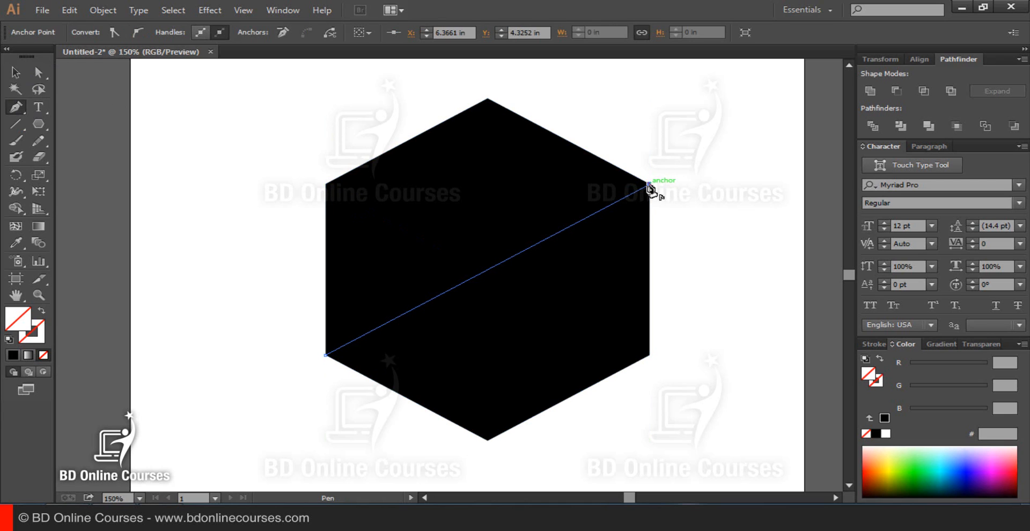
{"action": "left_click", "coordinate": [218, 127], "text": "ctrl"}
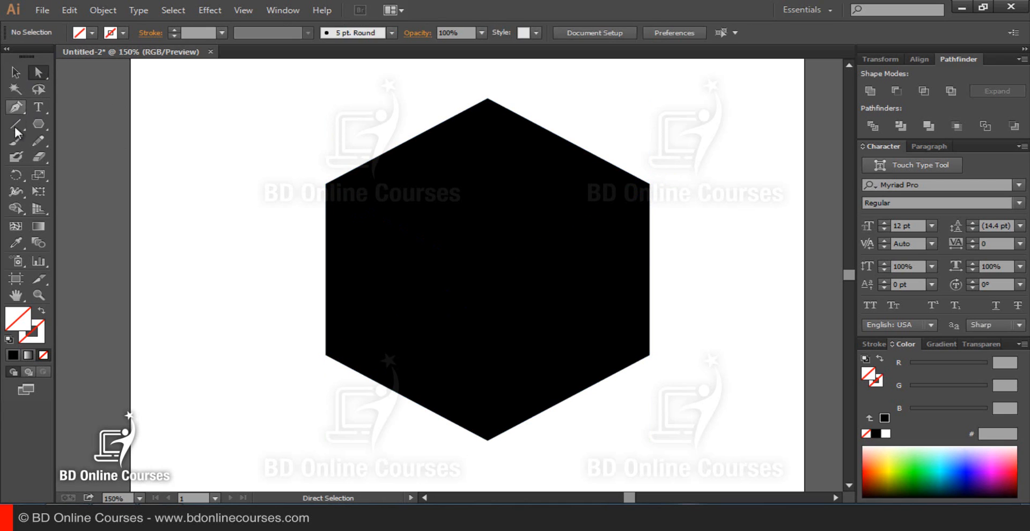
- Draw a vertical Pen path from the hexagon's top corner to its bottom corner and deselect it
{"action": "left_click", "coordinate": [15, 109]}
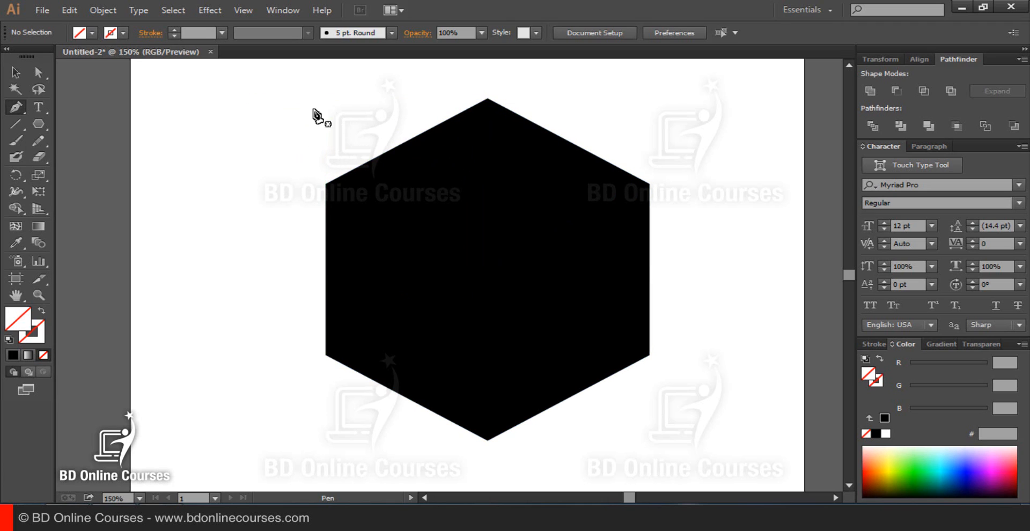
{"action": "left_click", "coordinate": [488, 99]}
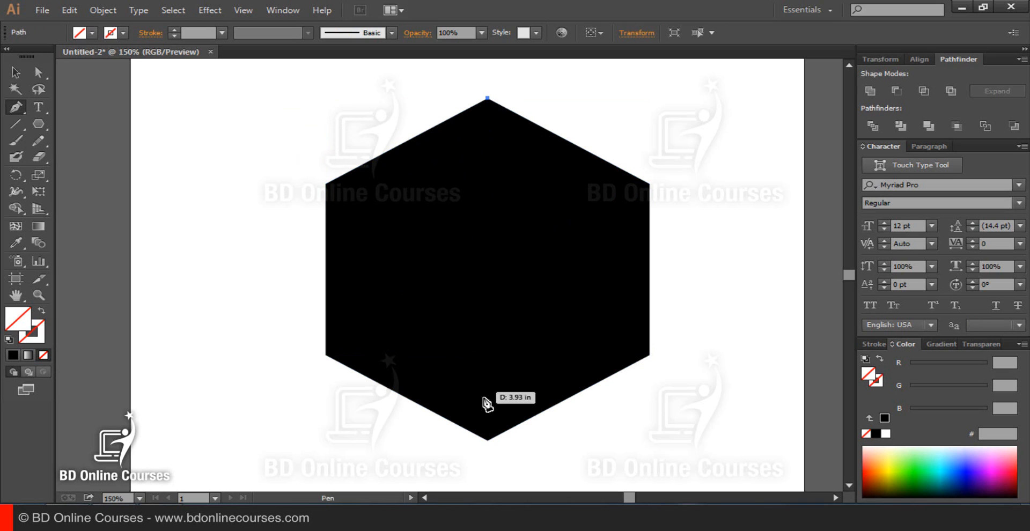
{"action": "left_click", "coordinate": [488, 440]}
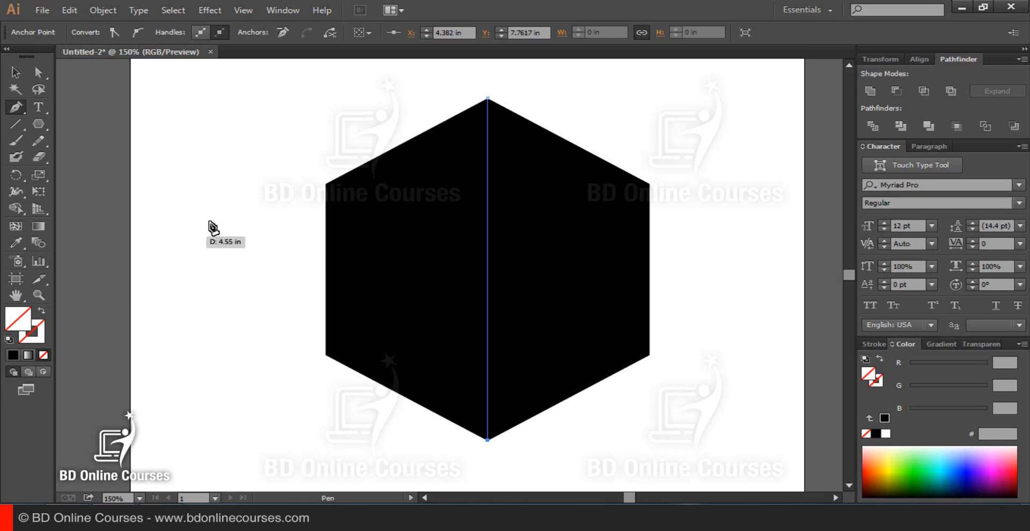
{"action": "key", "text": "ctrl"}
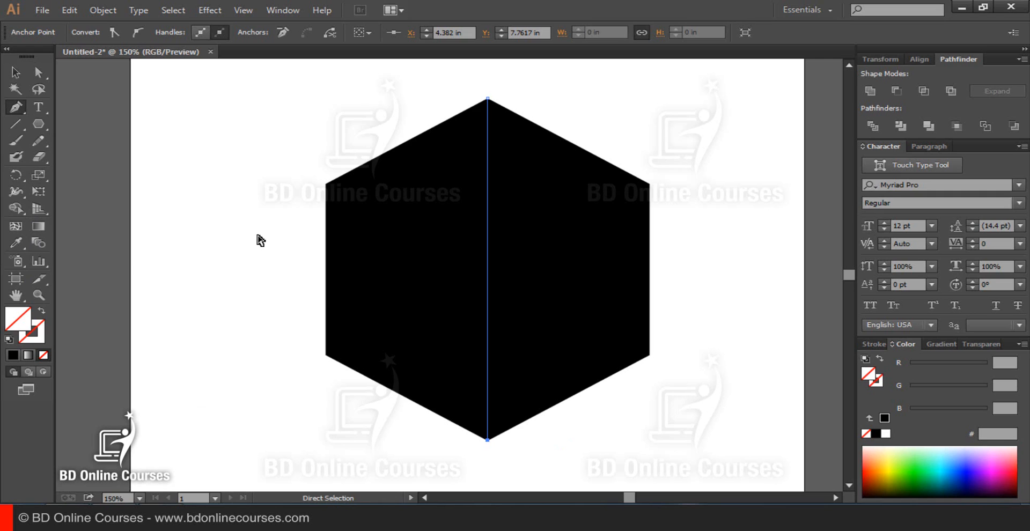
{"action": "left_click", "coordinate": [238, 159], "text": "ctrl"}
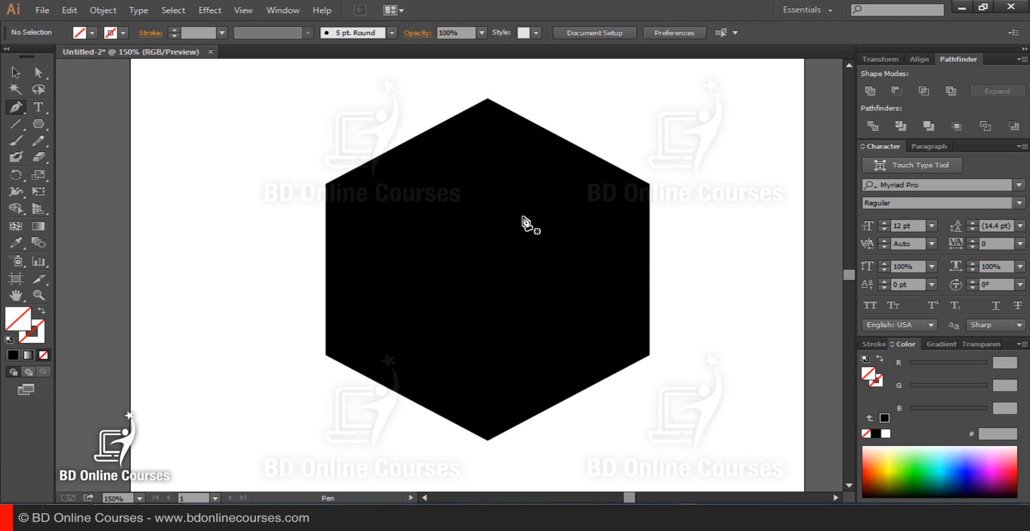
- Check the hexagon and its three dividing lines in Outline view, and return to Preview
{"action": "left_click", "coordinate": [245, 11]}
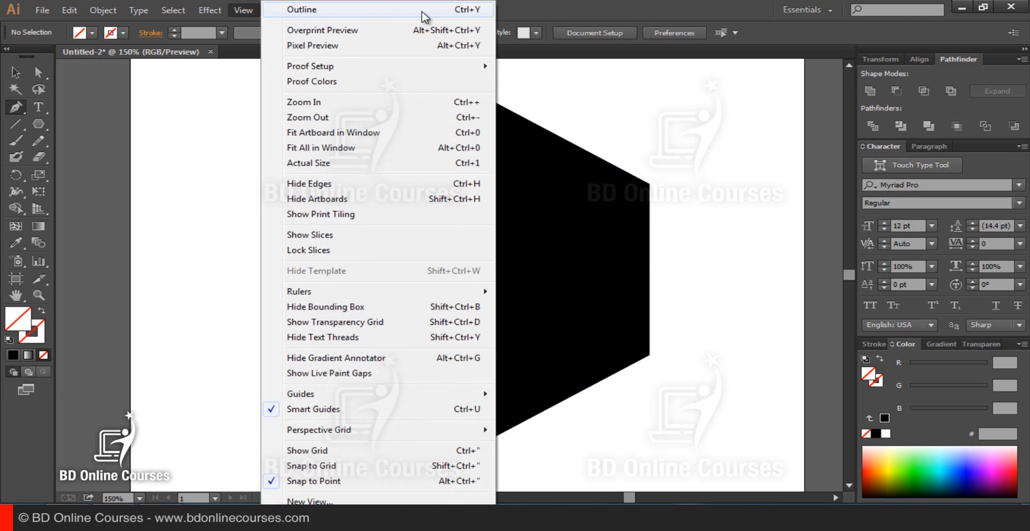
{"action": "left_click", "coordinate": [466, 15]}
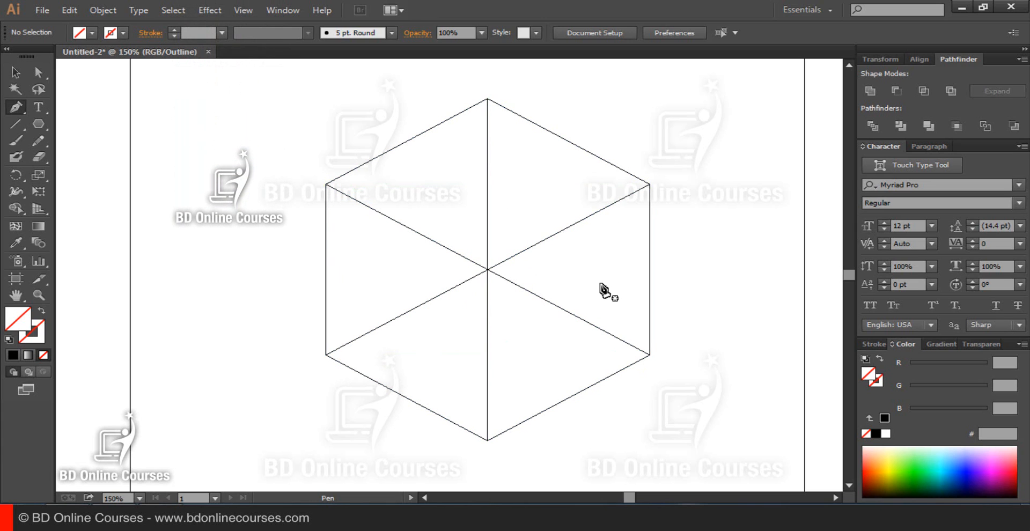
{"action": "left_click", "coordinate": [241, 10]}
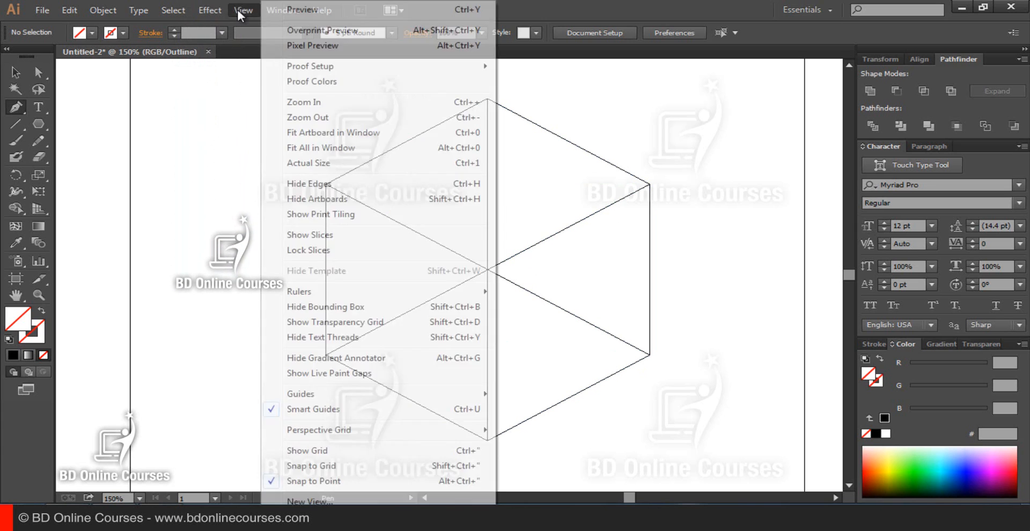
{"action": "left_click", "coordinate": [339, 12]}
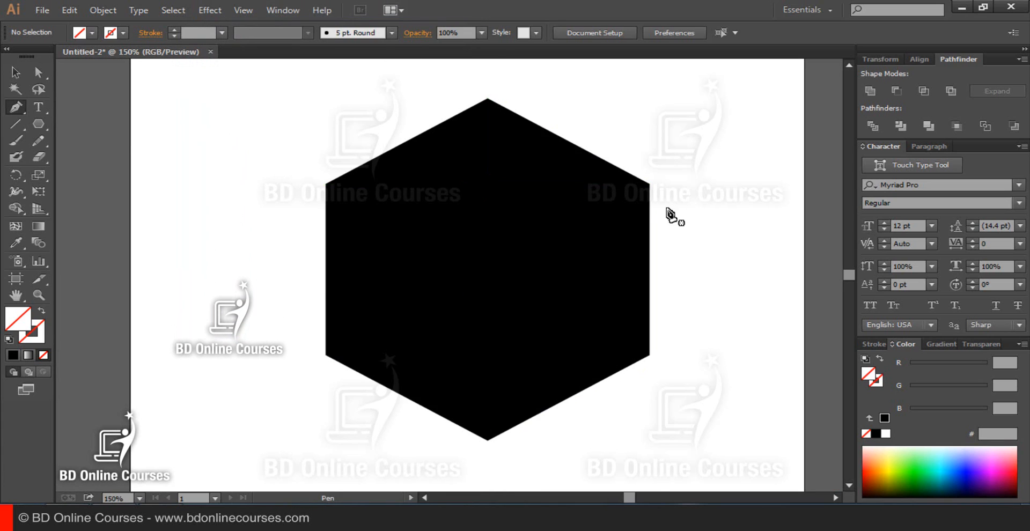
- Select the hexagon with its three lines, apply the Pathfinder Divide operation and ungroup the resulting pieces
{"action": "left_click", "coordinate": [14, 78]}
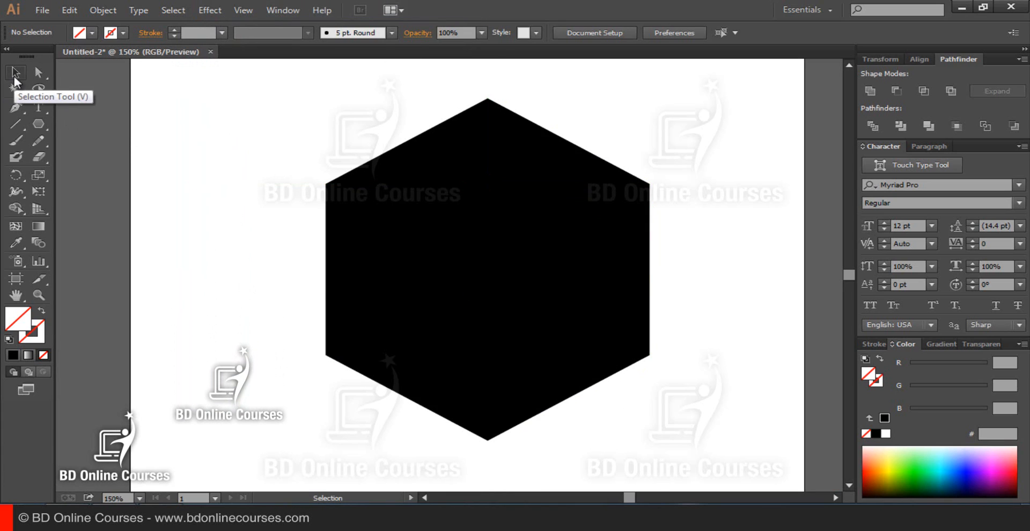
{"action": "left_click_drag", "start_coordinate": [299, 111], "coordinate": [693, 456]}
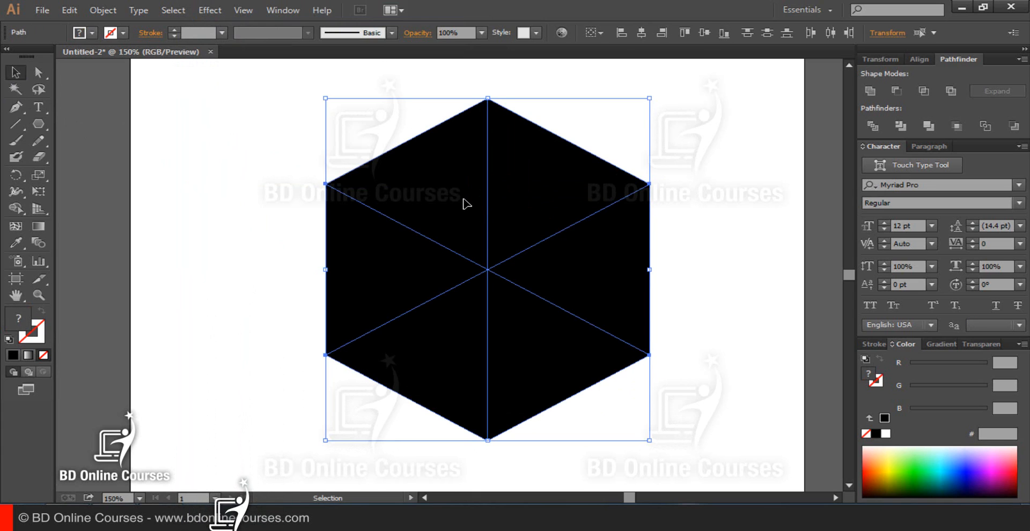
{"action": "left_click", "coordinate": [873, 127]}
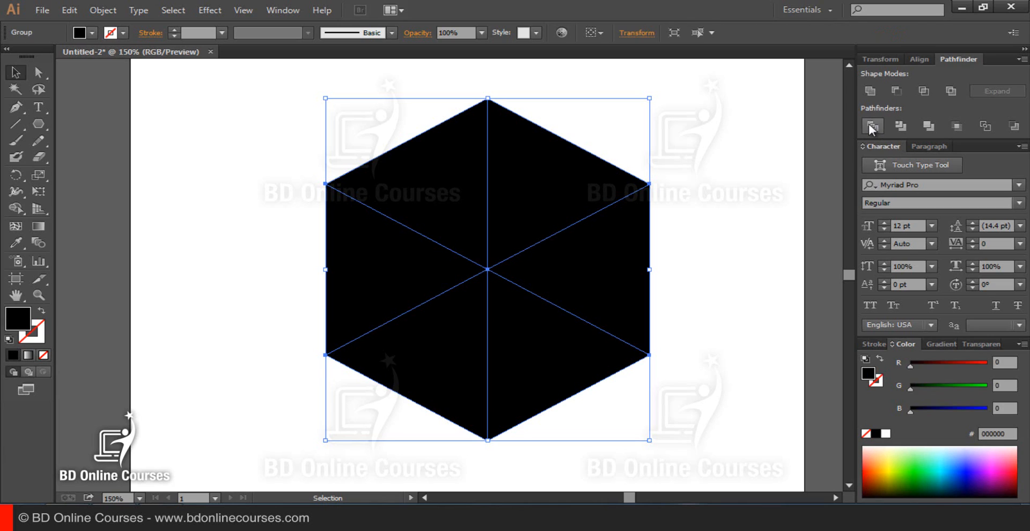
{"action": "right_click", "coordinate": [479, 217]}
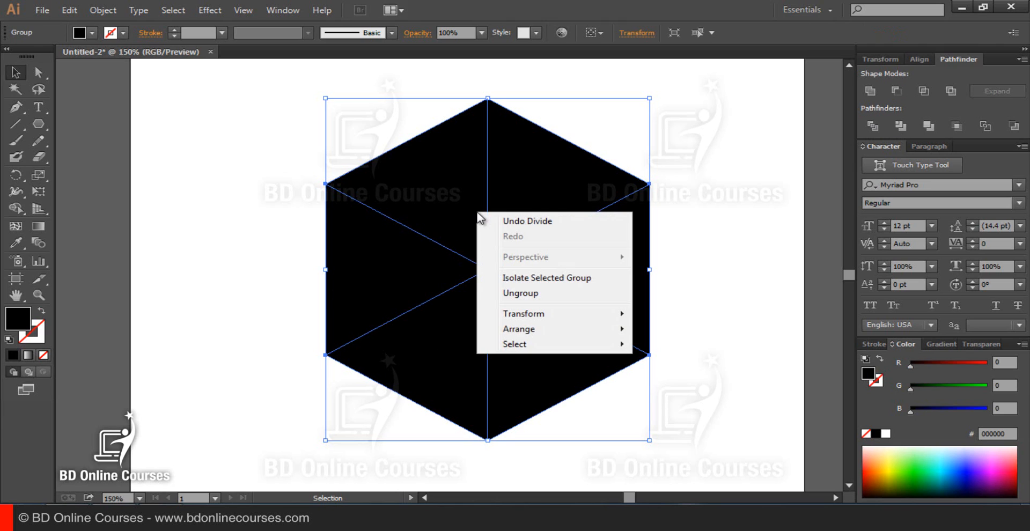
{"action": "left_click", "coordinate": [512, 294]}
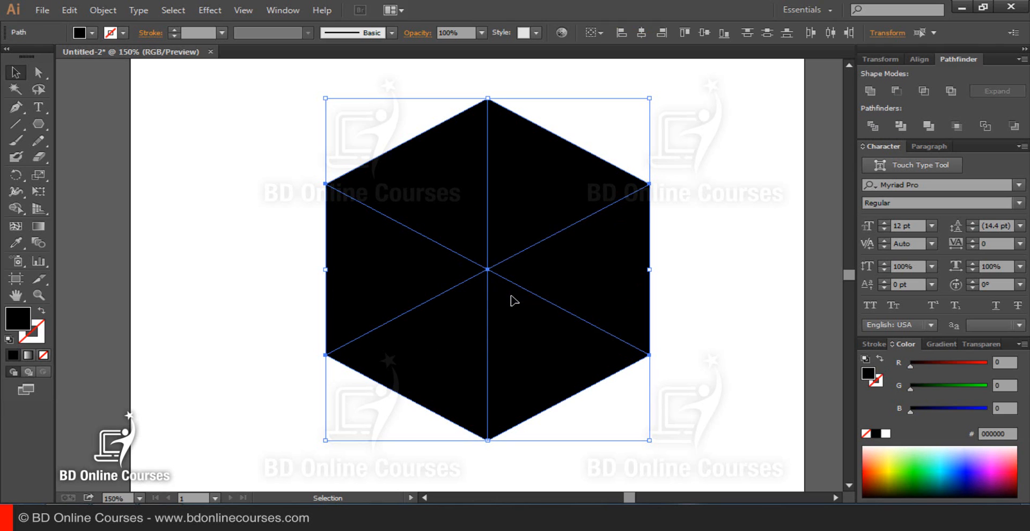
- Select several of the hexagon's triangles individually to check that they are separate pieces, and deselect them
{"action": "left_click", "coordinate": [745, 165]}
{"action": "left_click", "coordinate": [590, 172]}
{"action": "left_click", "coordinate": [432, 179]}
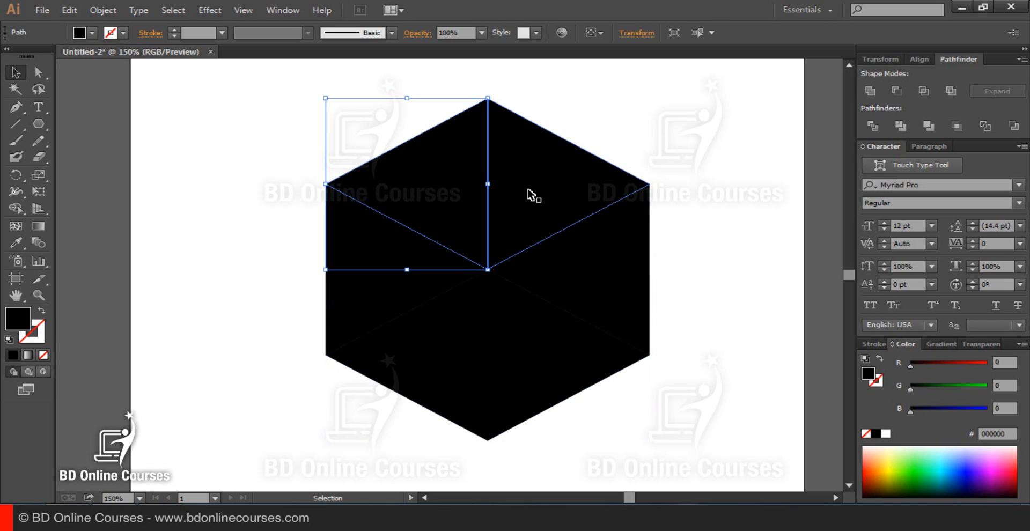
{"action": "left_click", "coordinate": [591, 261]}
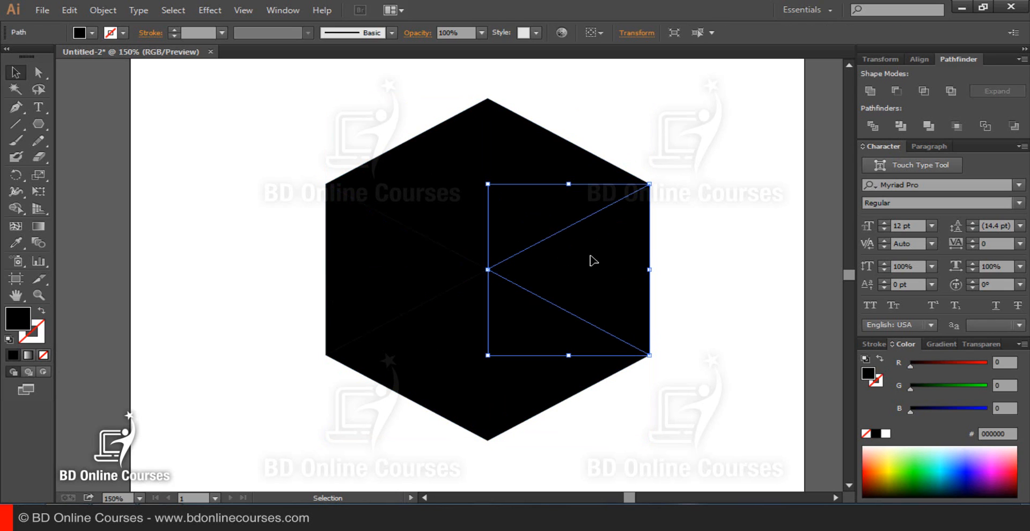
{"action": "left_click", "coordinate": [701, 250]}
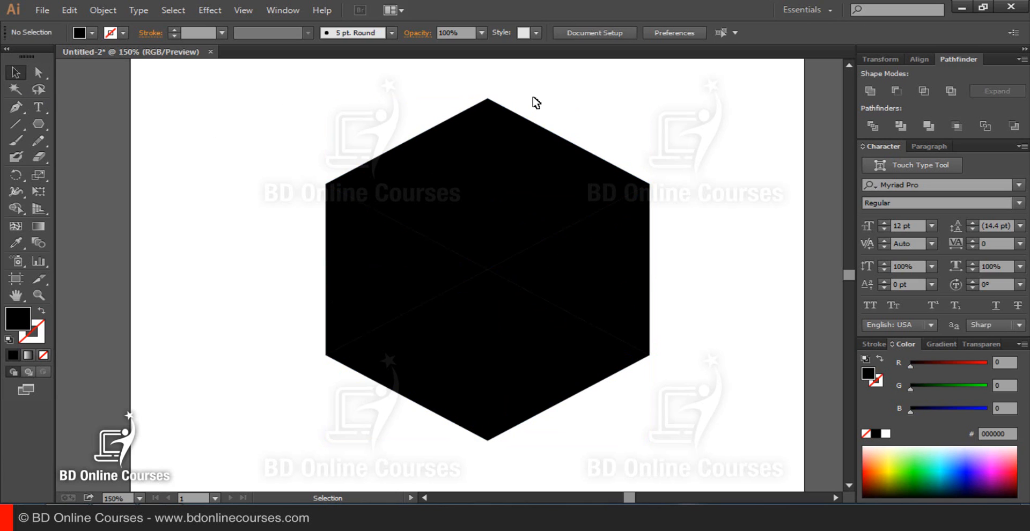
- Unite neighbouring triangles in pairs to form the cube's top, right and left faces, leaving nothing selected
{"action": "left_click_drag", "start_coordinate": [528, 86], "coordinate": [453, 118]}
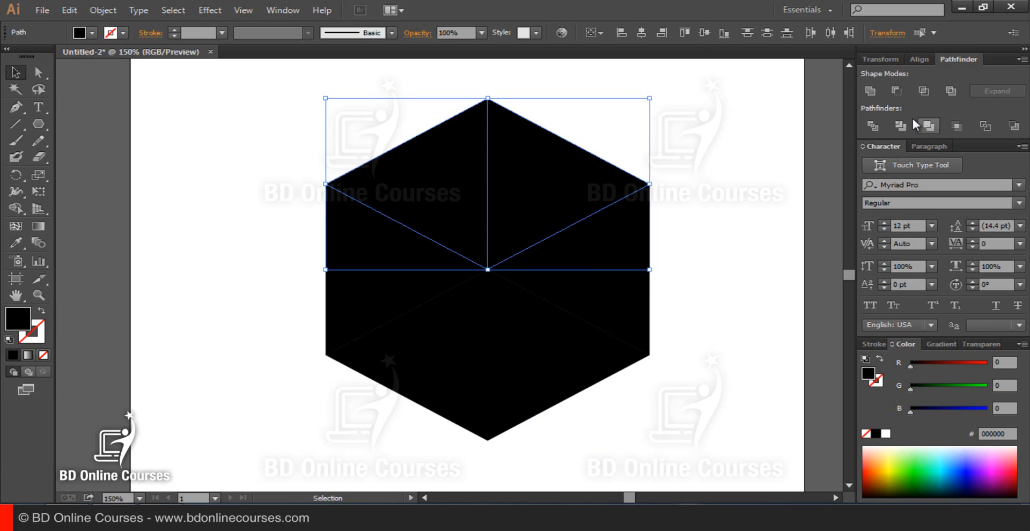
{"action": "left_click", "coordinate": [870, 90]}
{"action": "left_click_drag", "start_coordinate": [708, 426], "coordinate": [564, 311]}
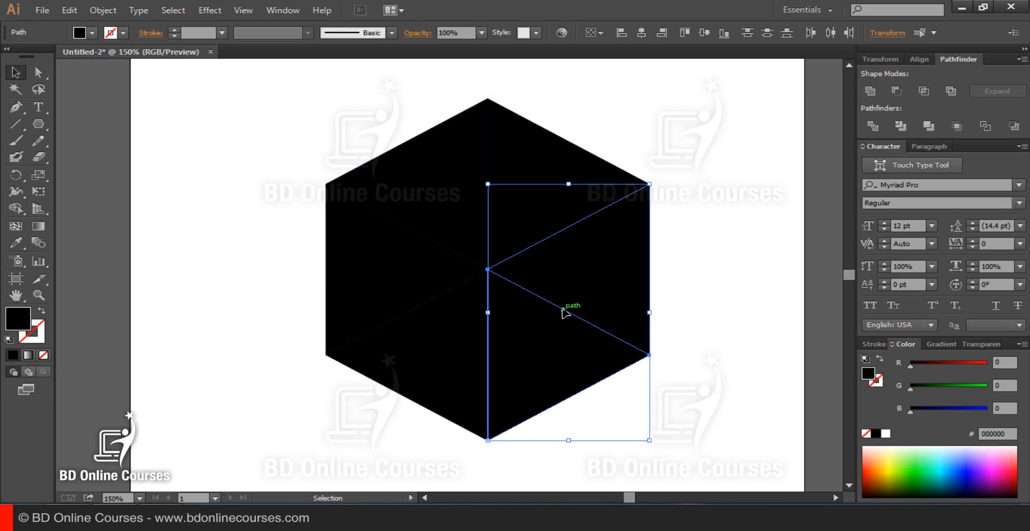
{"action": "left_click", "coordinate": [871, 91]}
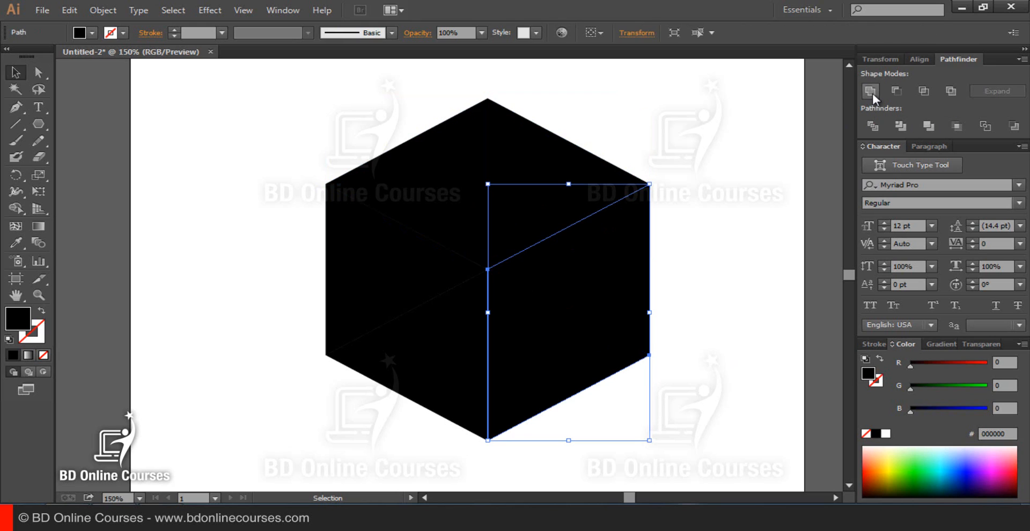
{"action": "left_click_drag", "start_coordinate": [284, 443], "coordinate": [361, 316]}
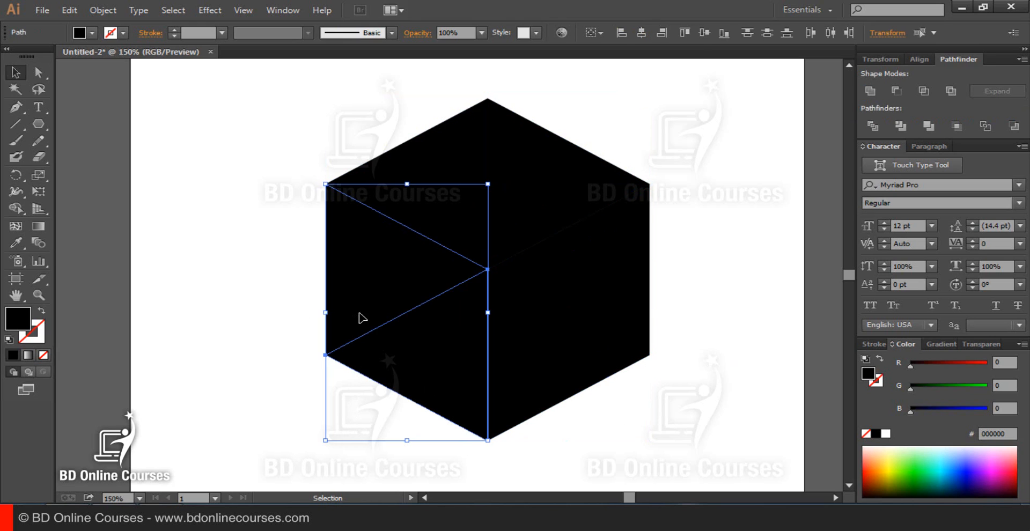
{"action": "left_click", "coordinate": [870, 92]}
{"action": "left_click", "coordinate": [699, 185]}
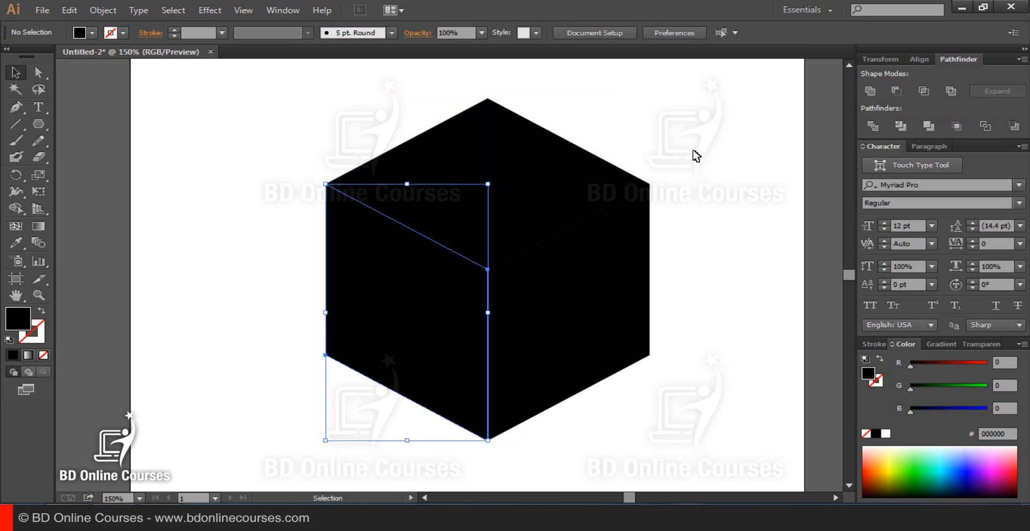
- Select the top, right and left faces one after another to check that each is a single shape
{"action": "left_click", "coordinate": [487, 209]}
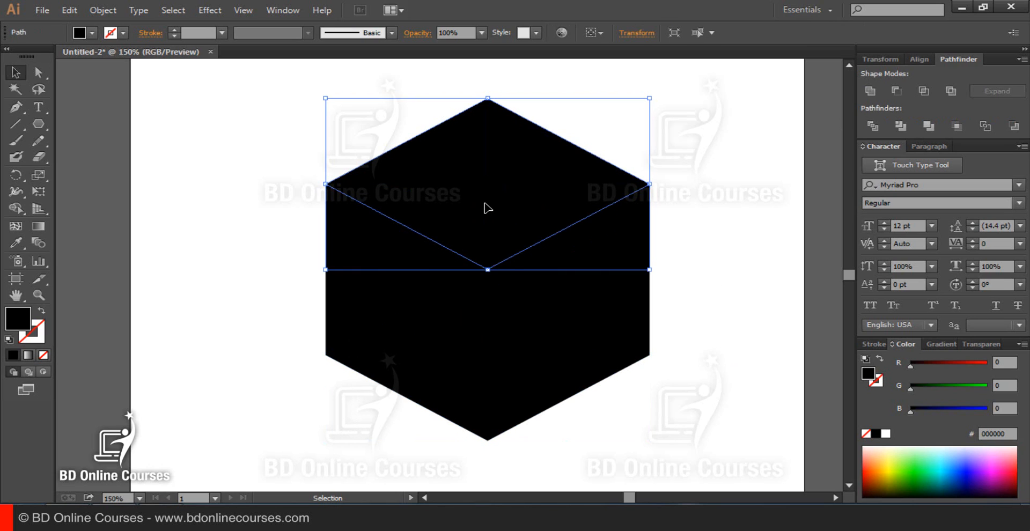
{"action": "left_click", "coordinate": [547, 339]}
{"action": "left_click", "coordinate": [457, 340]}
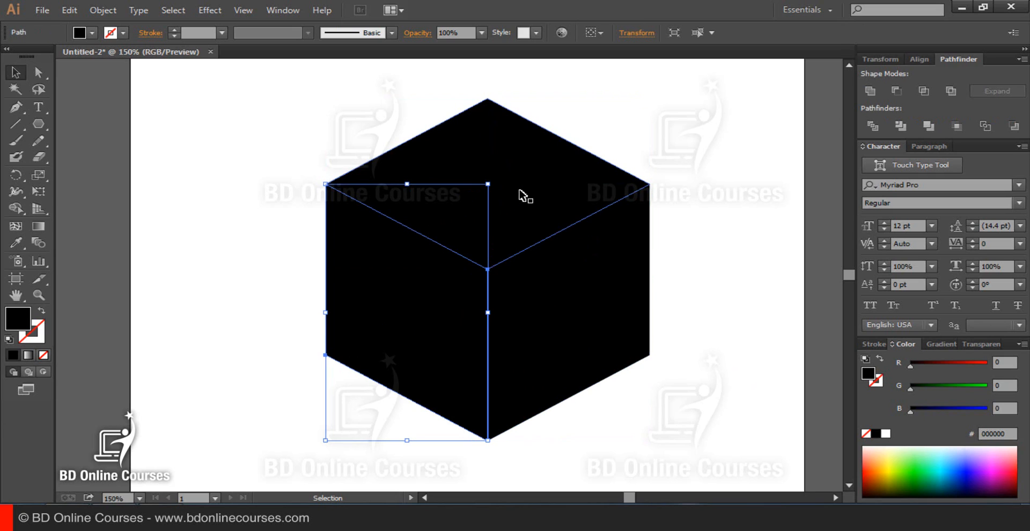
- Fill the cube's top face with a mid grey of RGB 150, 150, 150
{"action": "left_click", "coordinate": [467, 146]}
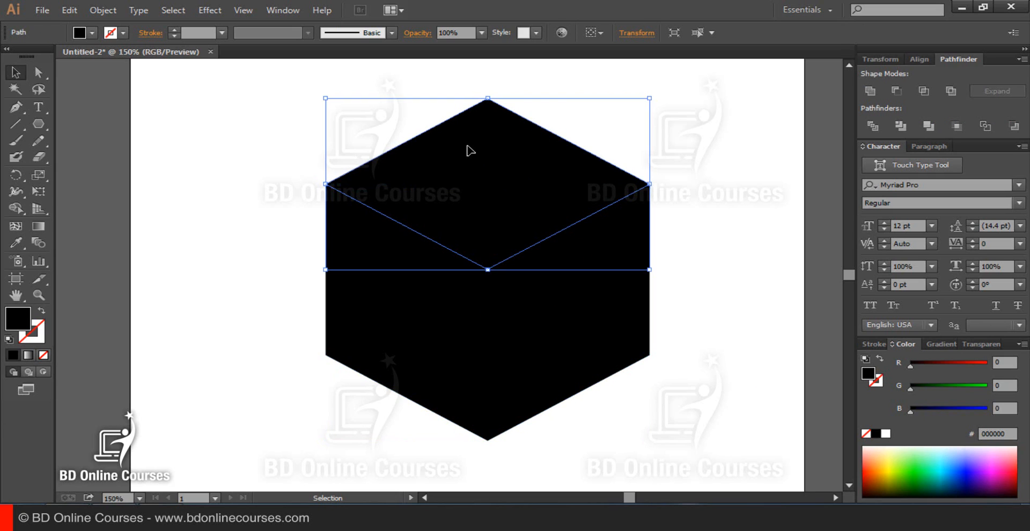
{"action": "left_click", "coordinate": [1006, 363]}
{"action": "type", "text": "150"}
{"action": "key", "text": "Tab"}
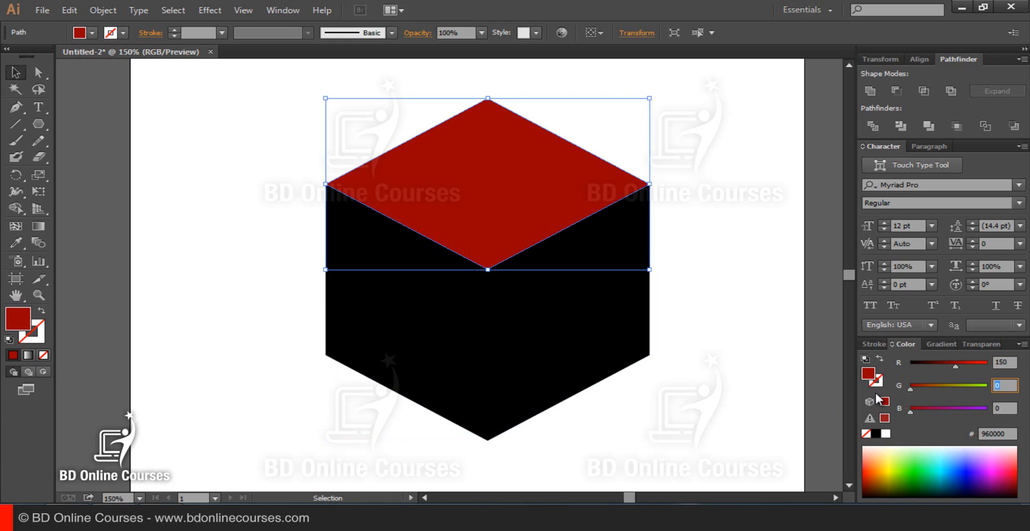
{"action": "key", "text": "Tab"}
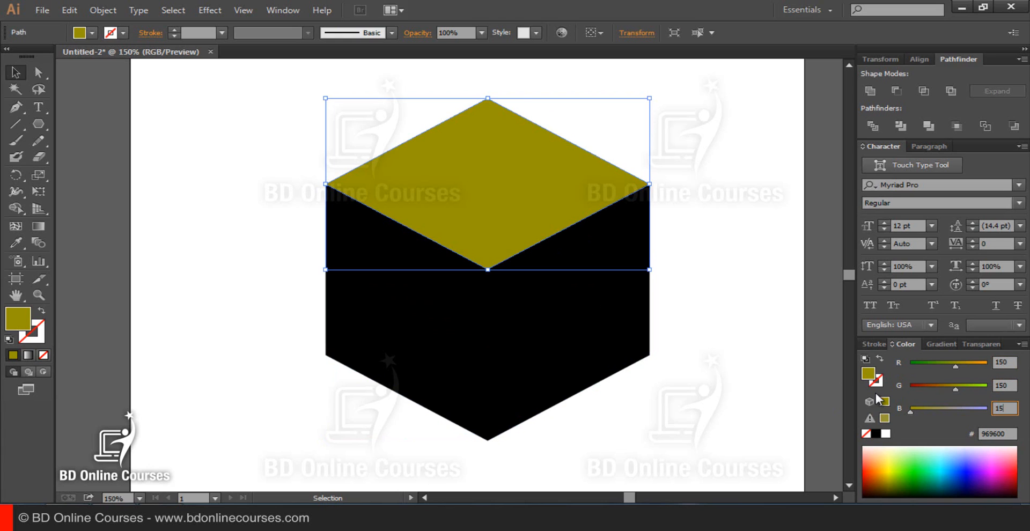
{"action": "type", "text": "150"}
{"action": "key", "text": "Return"}
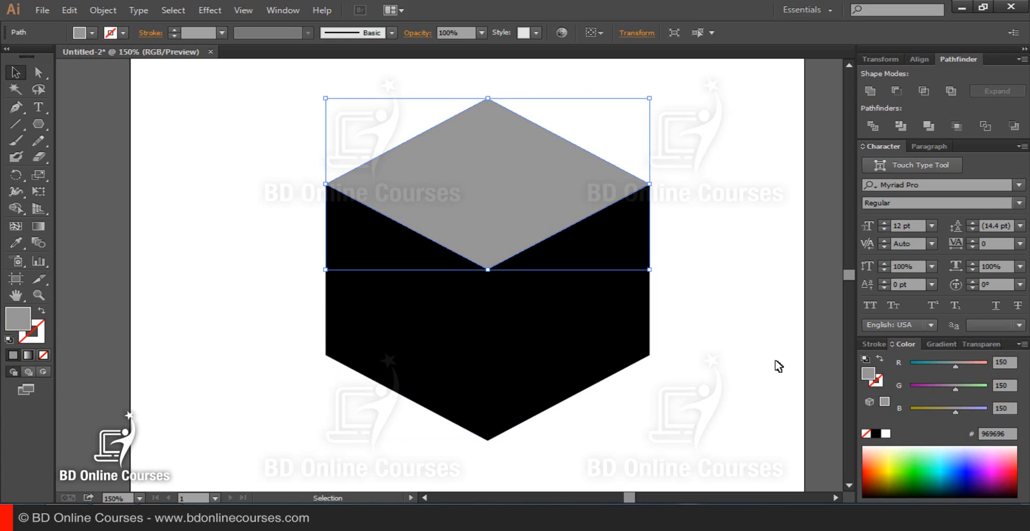
- Fill the cube's top face with a light grey of RGB 200, 200, 200 and deselect it
{"action": "left_click", "coordinate": [560, 115]}
{"action": "left_click", "coordinate": [514, 158]}
{"action": "left_click", "coordinate": [1012, 361]}
{"action": "type", "text": "200"}
{"action": "key", "text": "Tab"}
{"action": "type", "text": "200"}
{"action": "key", "text": "Tab"}
{"action": "type", "text": "200"}
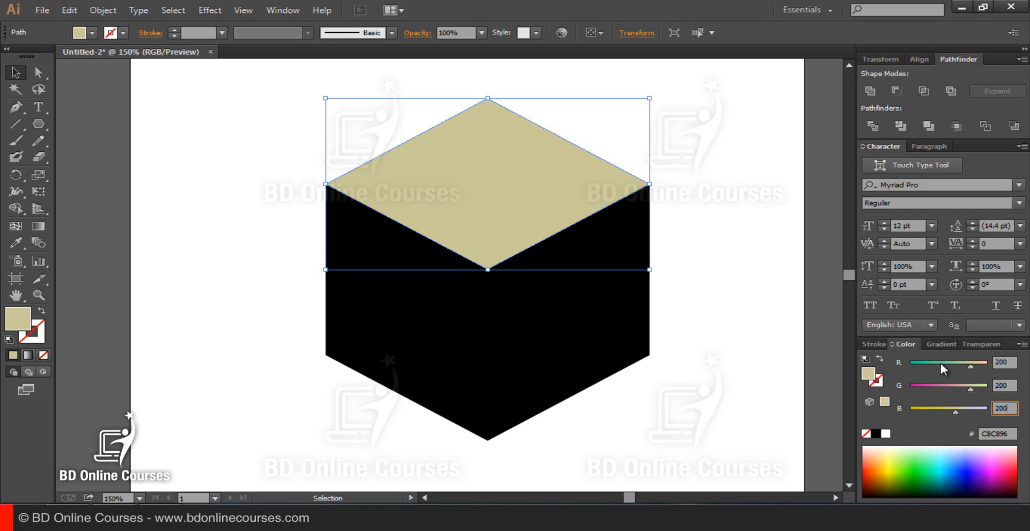
{"action": "key", "text": "Return"}
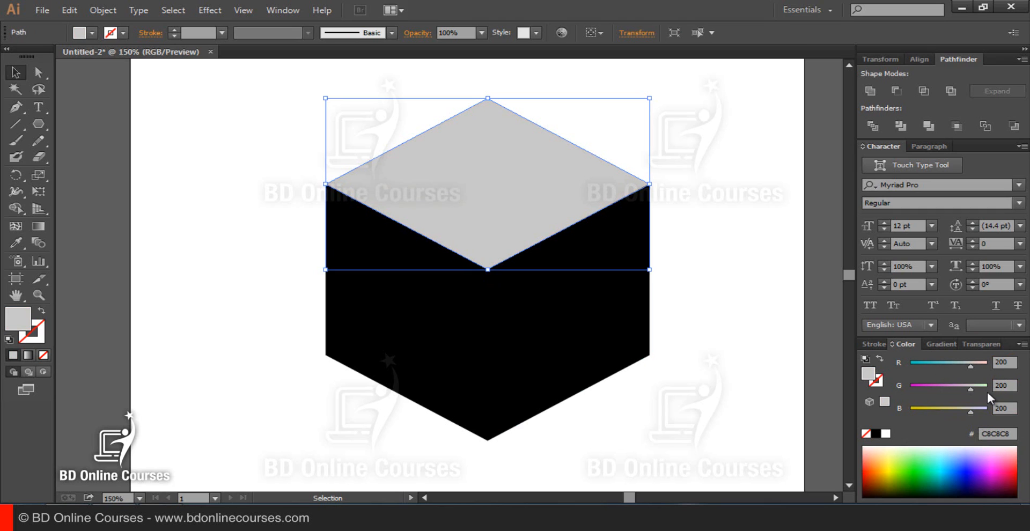
{"action": "left_click", "coordinate": [674, 138]}
{"action": "left_click", "coordinate": [462, 166]}
{"action": "left_click", "coordinate": [659, 193]}
- Fill the cube's right face with a medium grey of RGB 120, 120, 120 and deselect it
{"action": "left_click", "coordinate": [615, 239]}
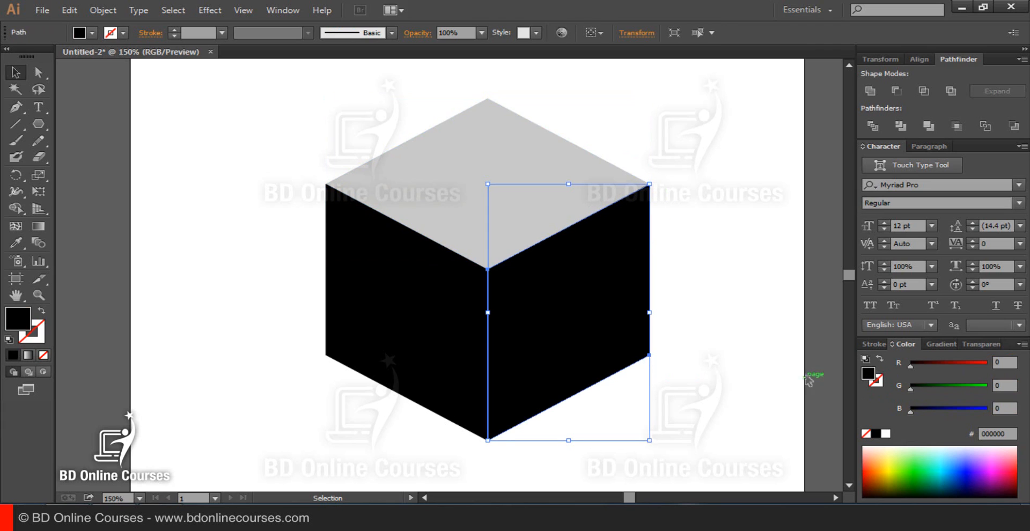
{"action": "left_click", "coordinate": [1007, 363]}
{"action": "key", "text": "Tab"}
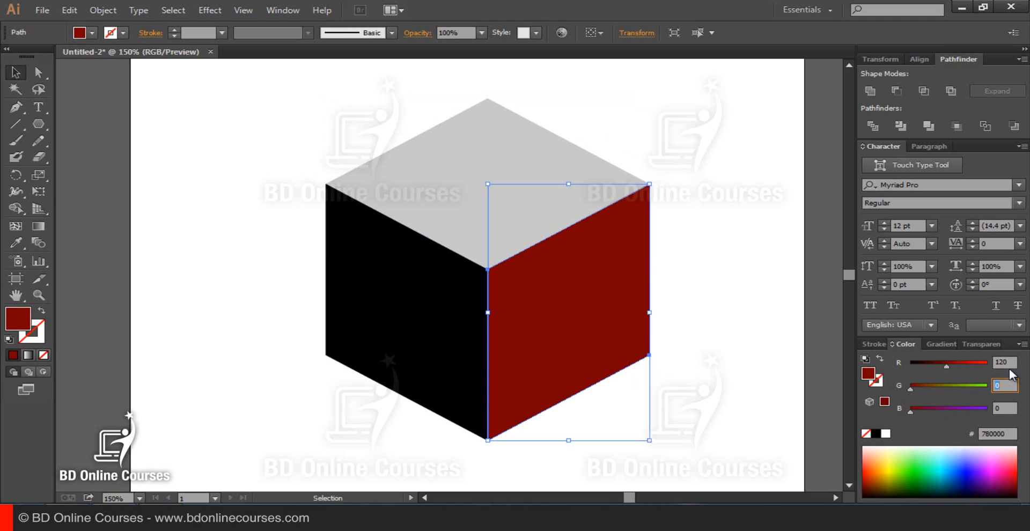
{"action": "type", "text": "120"}
{"action": "key", "text": "Tab"}
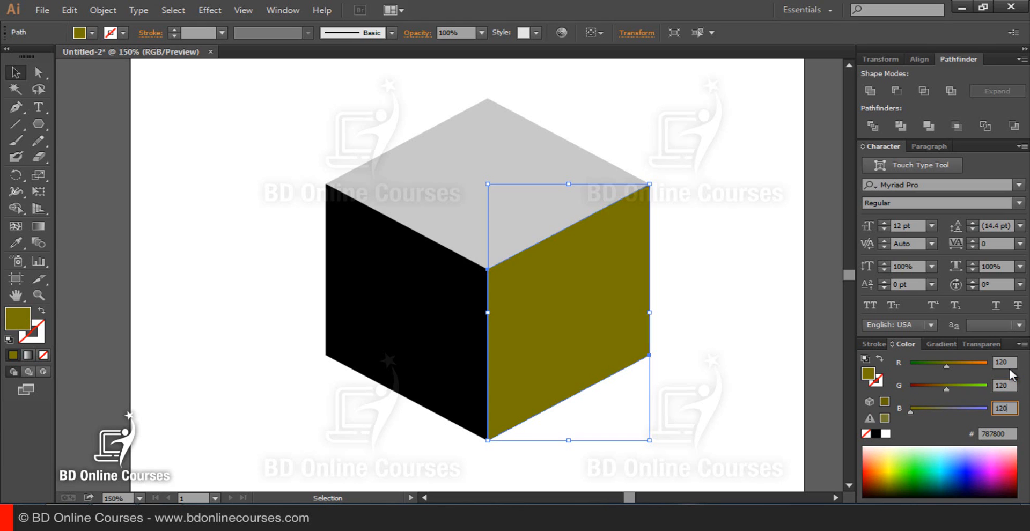
{"action": "key", "text": "Return"}
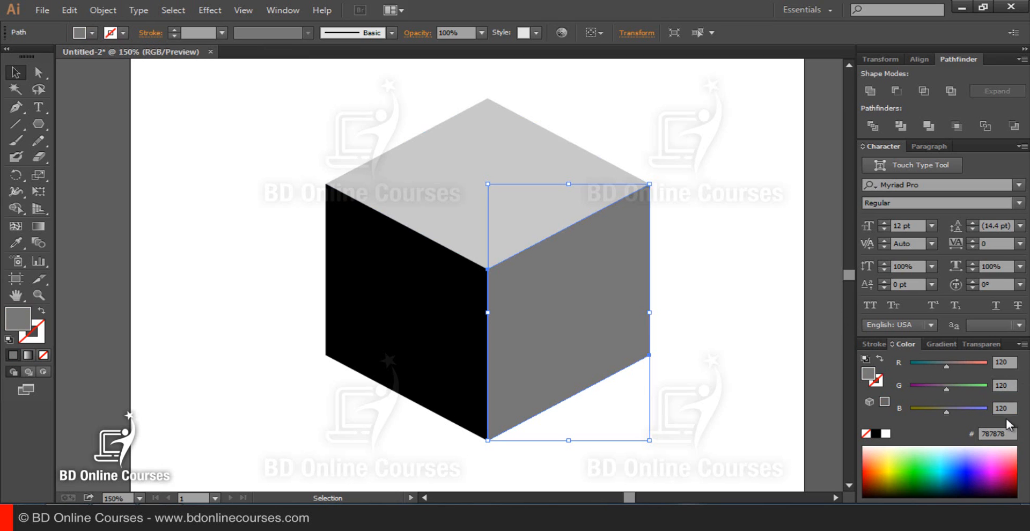
{"action": "left_click", "coordinate": [671, 315]}
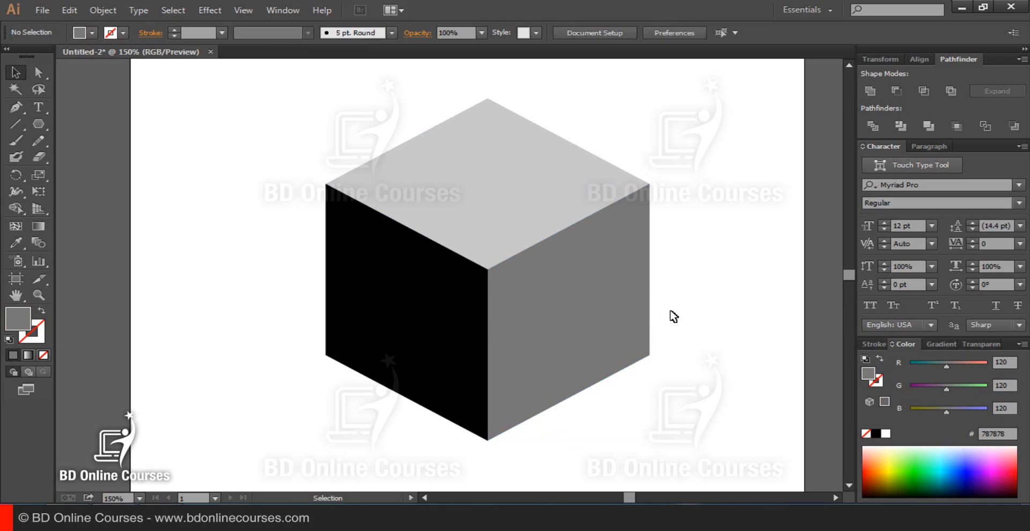
- Fill the cube's left face with a dark grey of RGB 65, 65, 65
{"action": "left_click", "coordinate": [444, 320]}
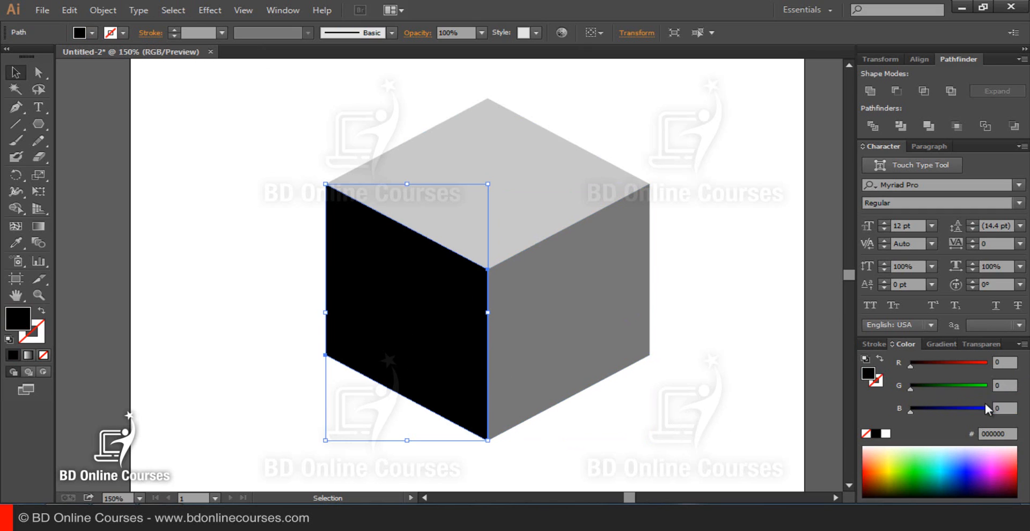
{"action": "left_click", "coordinate": [1005, 362]}
{"action": "type", "text": "65"}
{"action": "key", "text": "Tab"}
{"action": "type", "text": "65"}
{"action": "key", "text": "Tab"}
{"action": "type", "text": "65"}
{"action": "key", "text": "Return"}
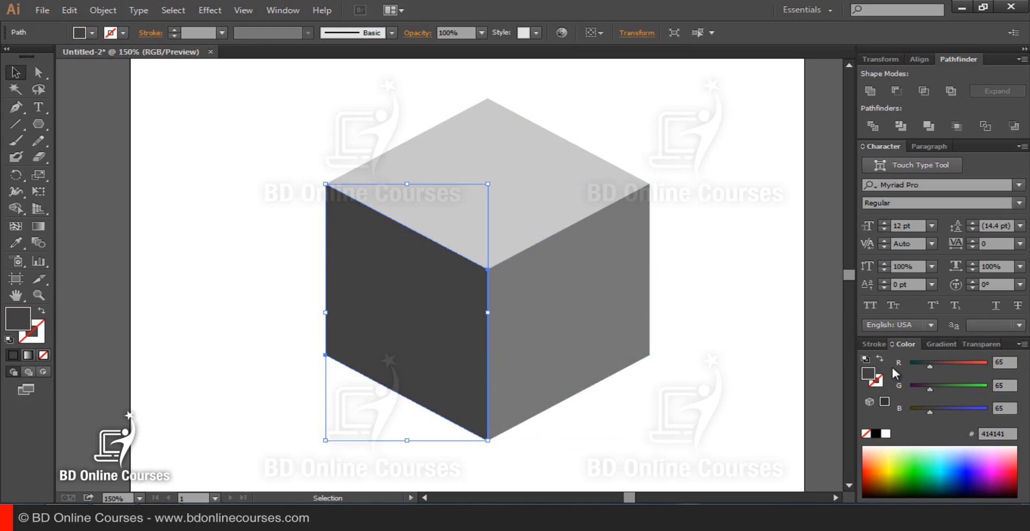
- Darken the left face's fill to RGB 40, 40, 40 and deselect it
{"action": "left_click", "coordinate": [1010, 362]}
{"action": "type", "text": "40"}
{"action": "key", "text": "Tab"}
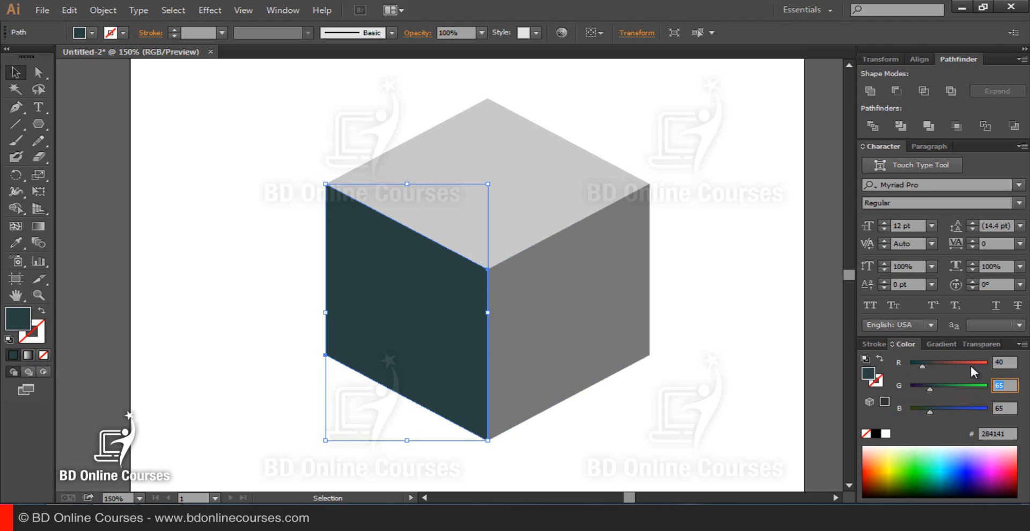
{"action": "type", "text": "40"}
{"action": "key", "text": "Tab"}
{"action": "type", "text": "40"}
{"action": "key", "text": "Return"}
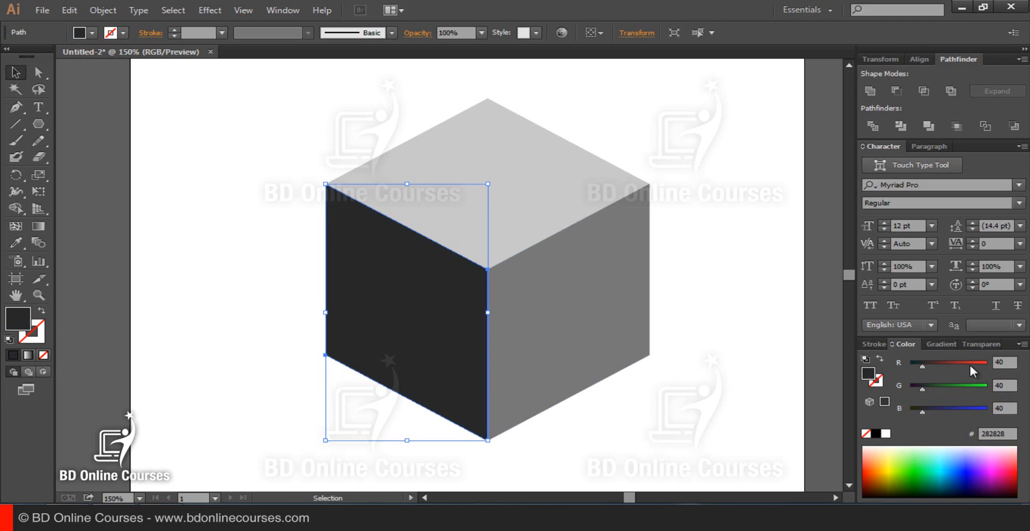
{"action": "left_click", "coordinate": [752, 225]}
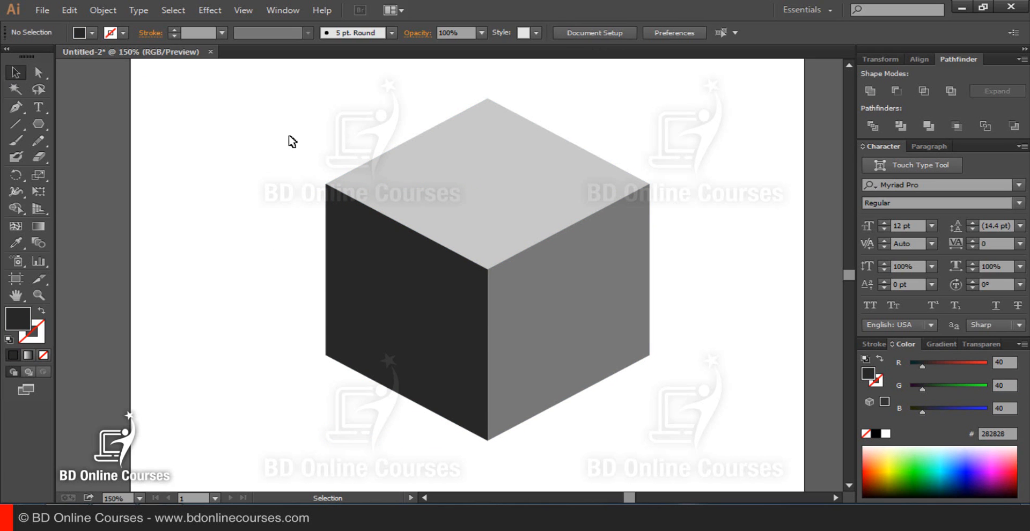
{"action": "left_click_drag", "start_coordinate": [288, 114], "coordinate": [688, 335]}
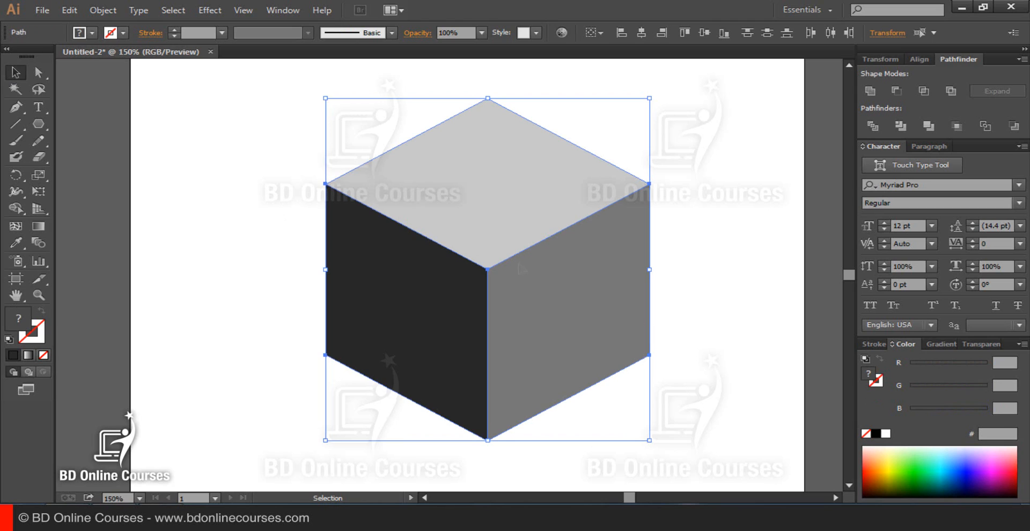
{"action": "left_click", "coordinate": [724, 179]}
{"action": "left_click", "coordinate": [481, 181]}
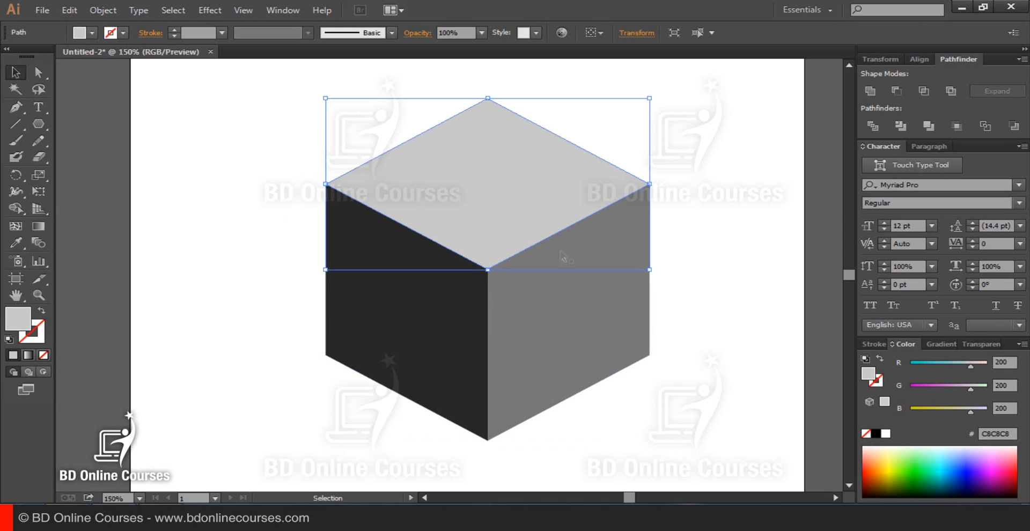
{"action": "left_click", "coordinate": [581, 324]}
{"action": "left_click", "coordinate": [421, 333]}
{"action": "left_click", "coordinate": [707, 156]}
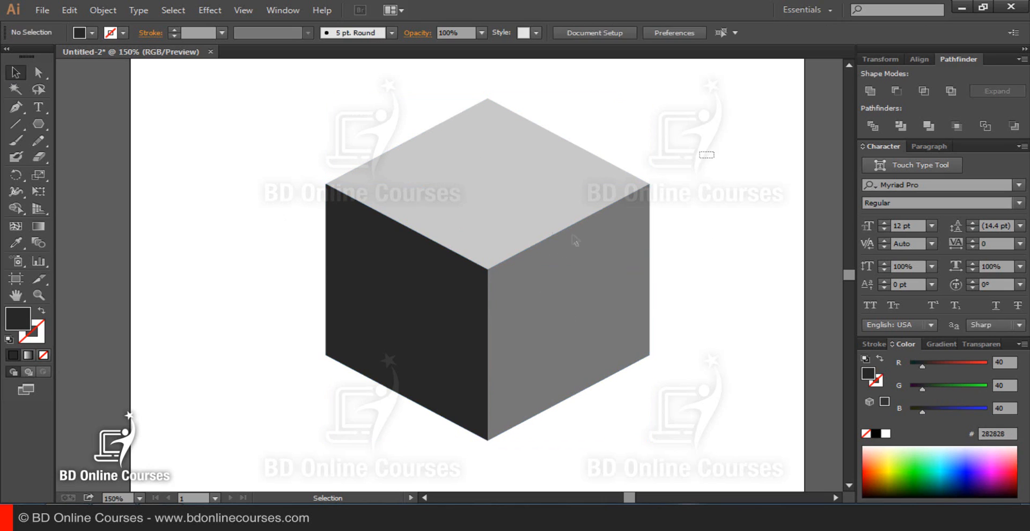
- Group the cube's three faces into a single object and deselect it
{"action": "left_click_drag", "start_coordinate": [575, 241], "coordinate": [311, 359]}
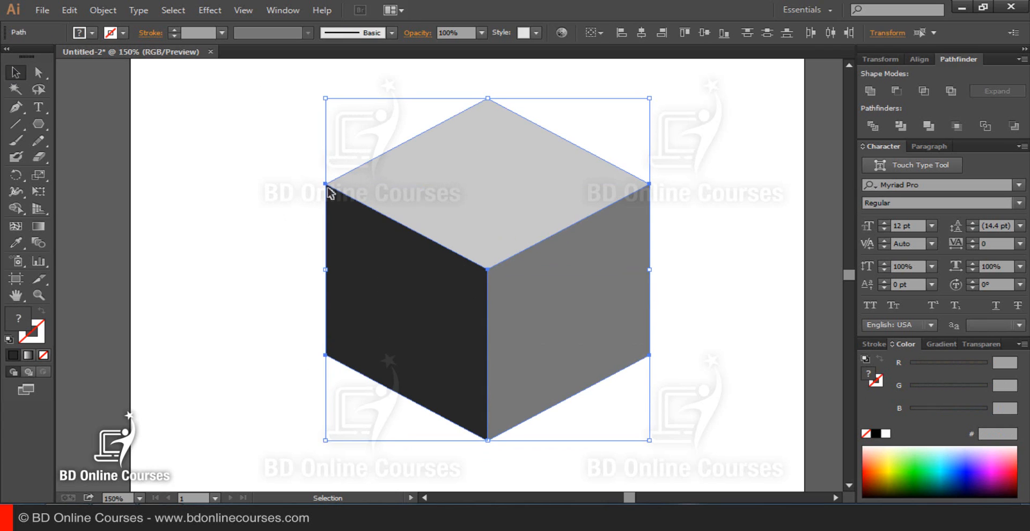
{"action": "left_click", "coordinate": [104, 11]}
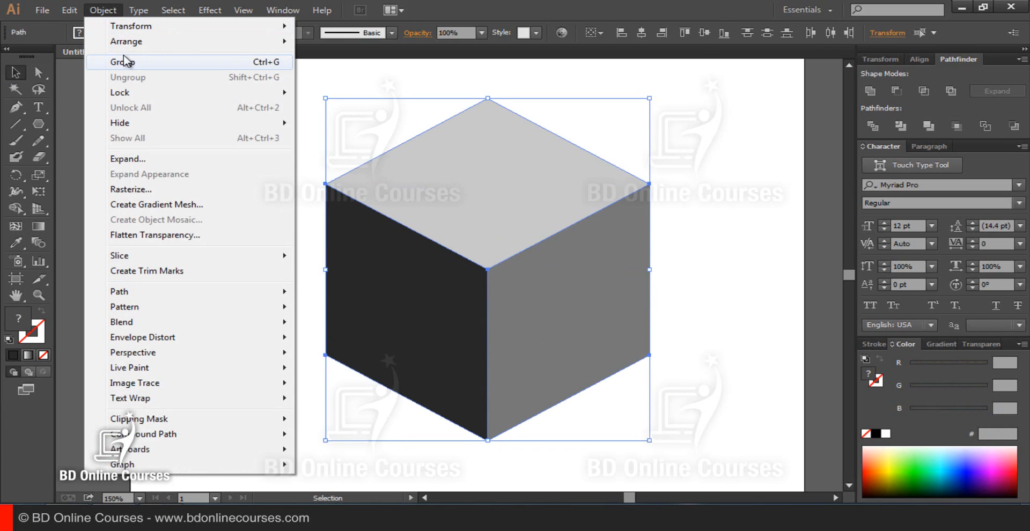
{"action": "left_click", "coordinate": [261, 64]}
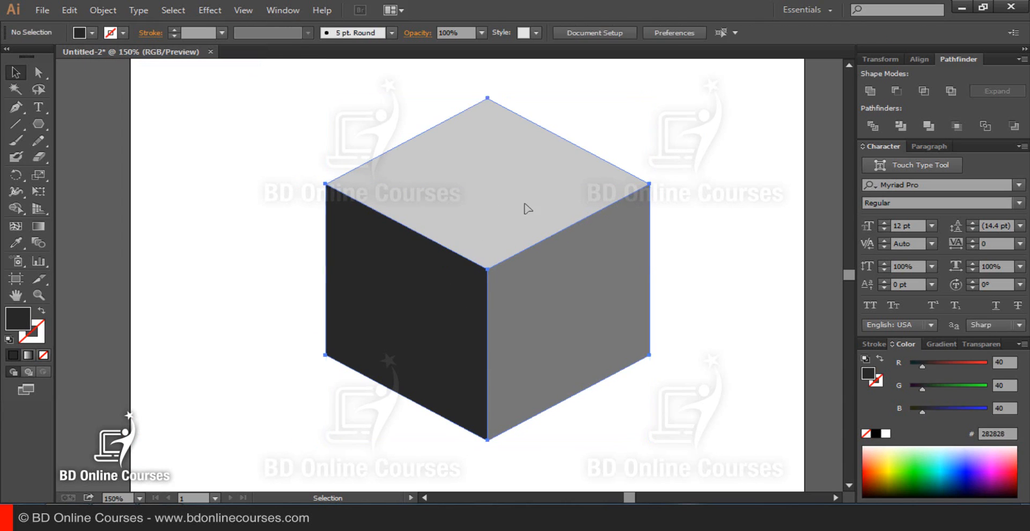
{"action": "left_click", "coordinate": [714, 222]}
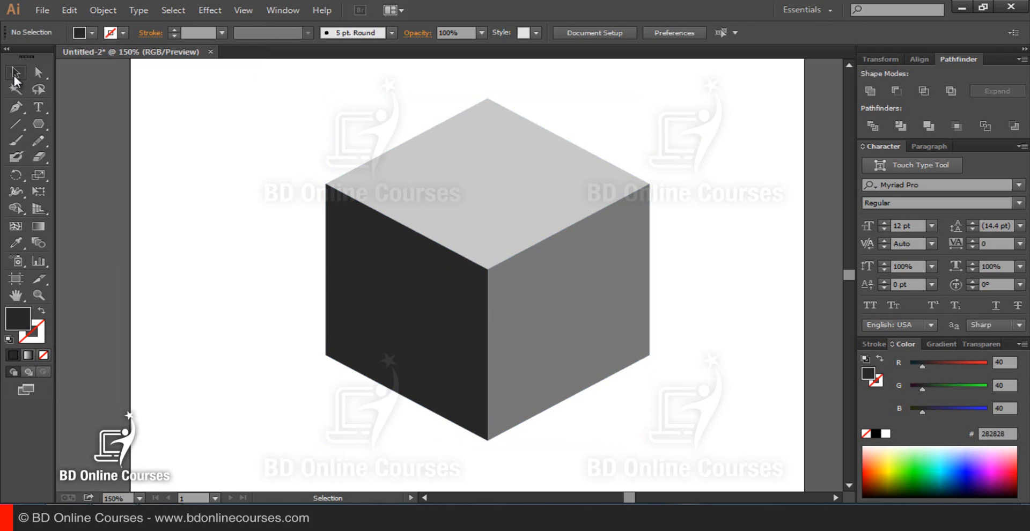
- Check with Direct Selection that the grouped cube's top, right and left faces can be selected individually
{"action": "key", "text": "a"}
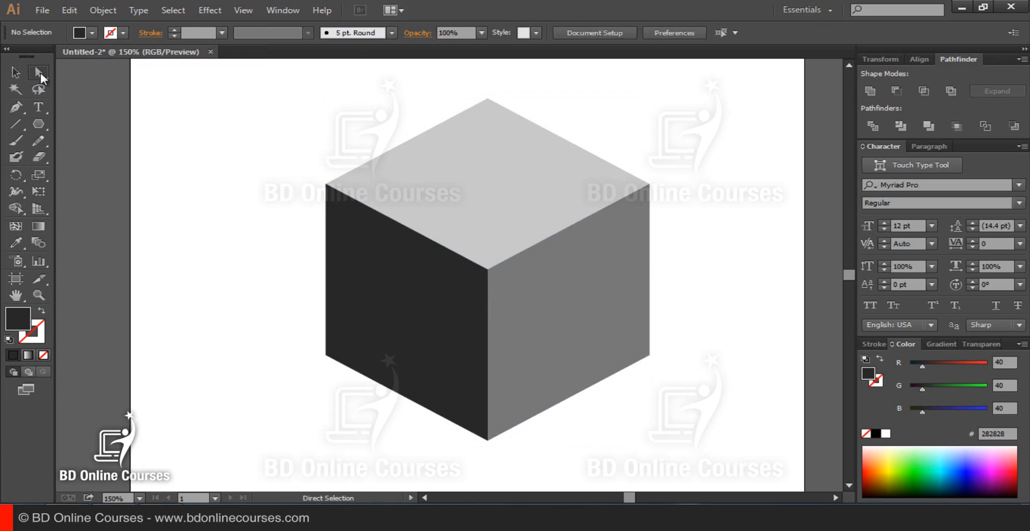
{"action": "left_click", "coordinate": [519, 184]}
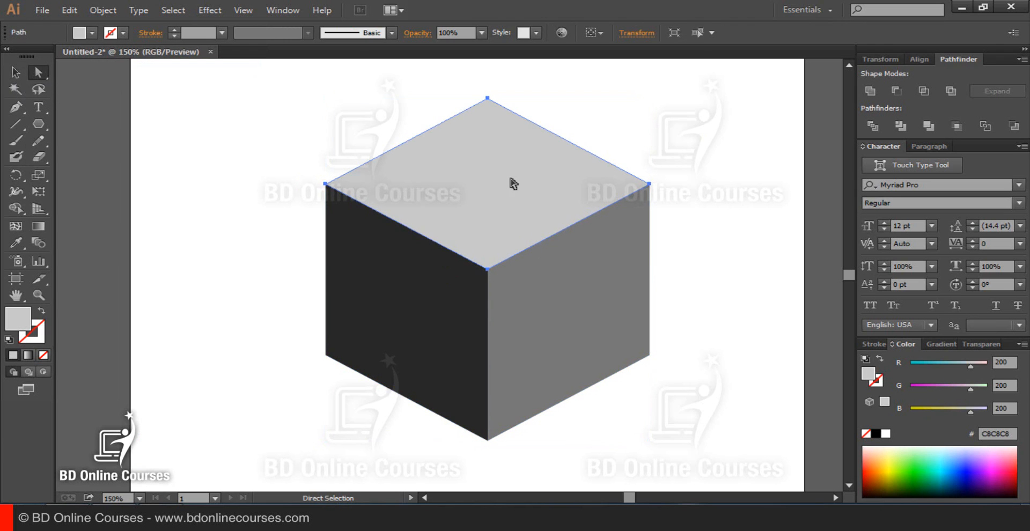
{"action": "left_click", "coordinate": [639, 276]}
{"action": "left_click", "coordinate": [429, 305]}
{"action": "left_click", "coordinate": [265, 146]}
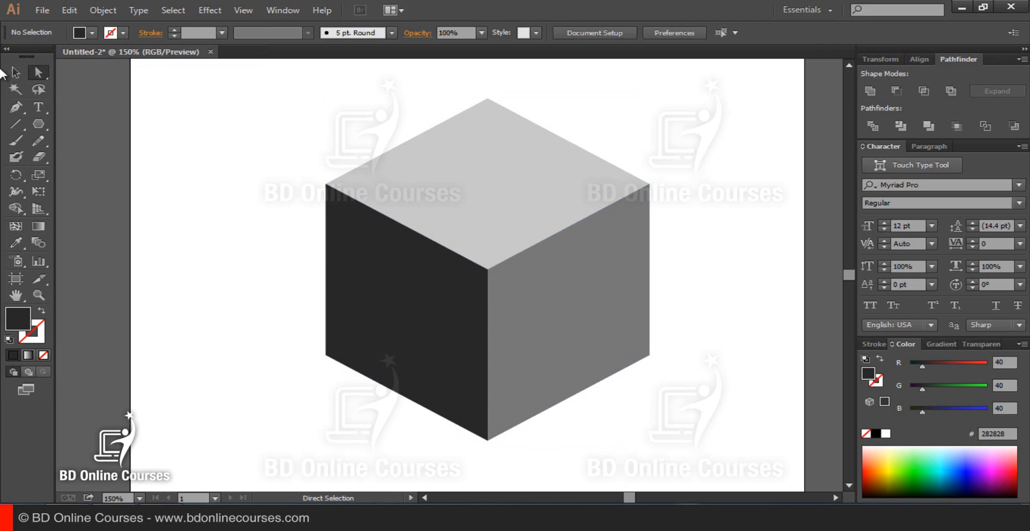
{"action": "left_click", "coordinate": [12, 75]}
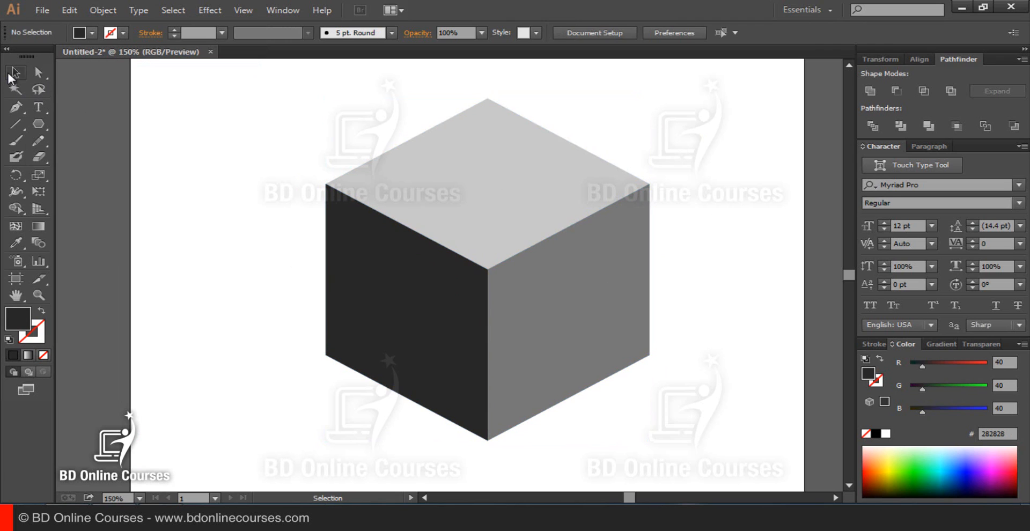
- Copy the cube group, paste the copy in front at the same position, and deselect it
{"action": "left_click", "coordinate": [499, 186]}
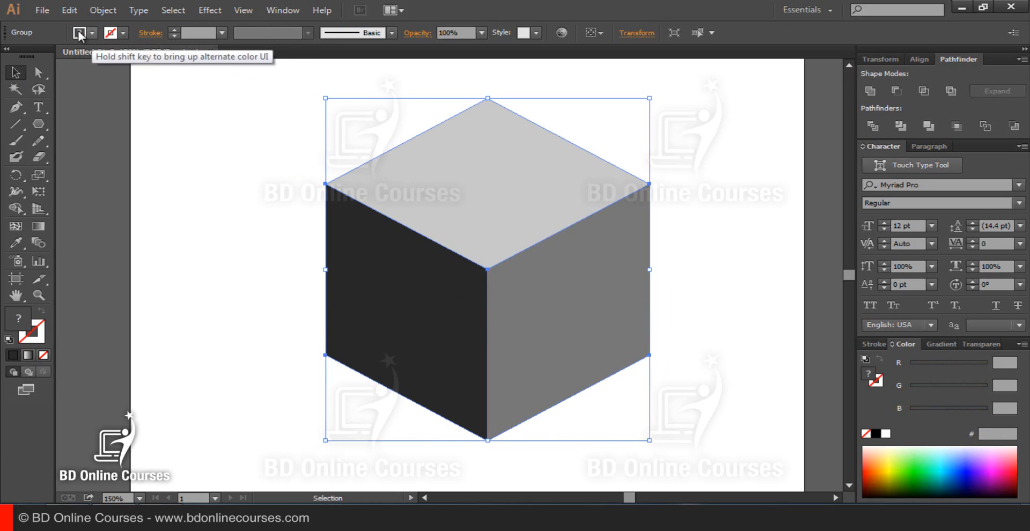
{"action": "left_click", "coordinate": [70, 11]}
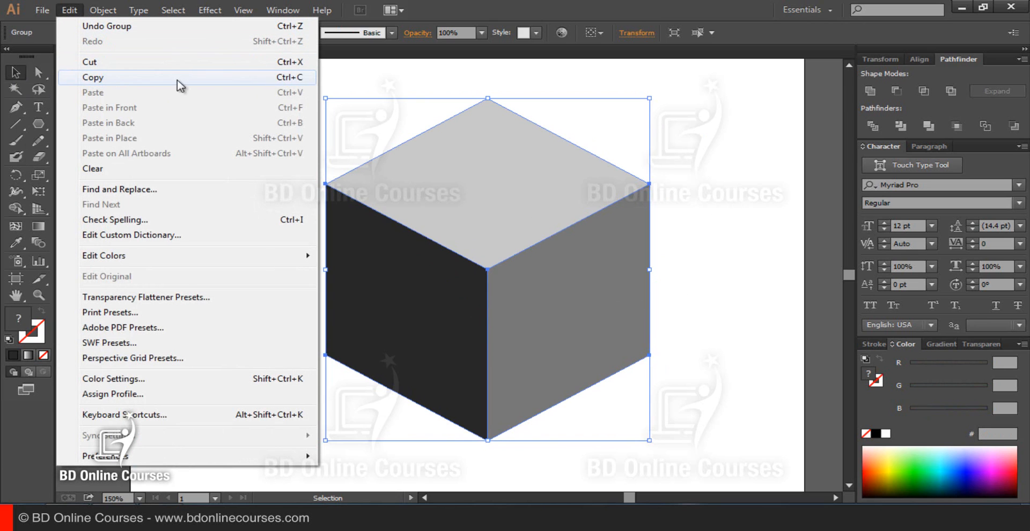
{"action": "left_click", "coordinate": [285, 83]}
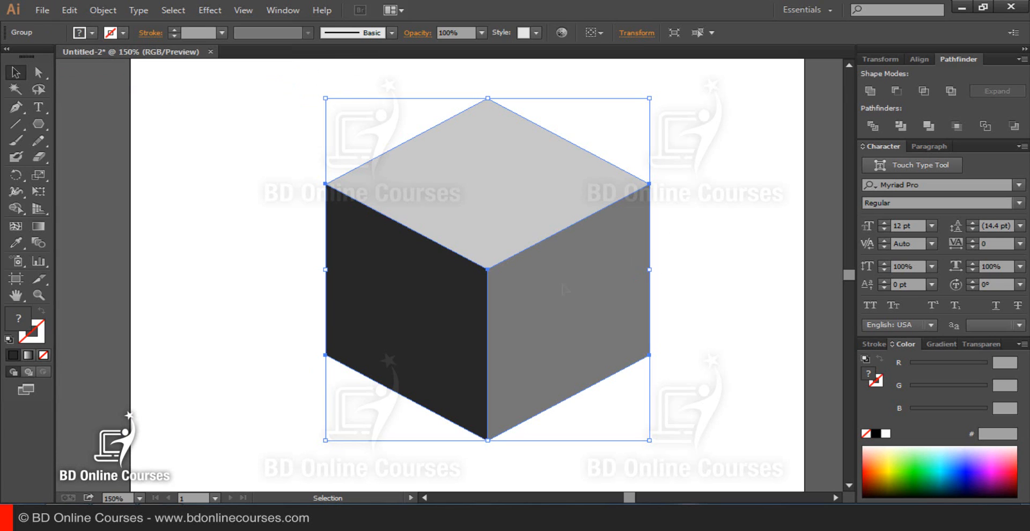
{"action": "key", "text": "a"}
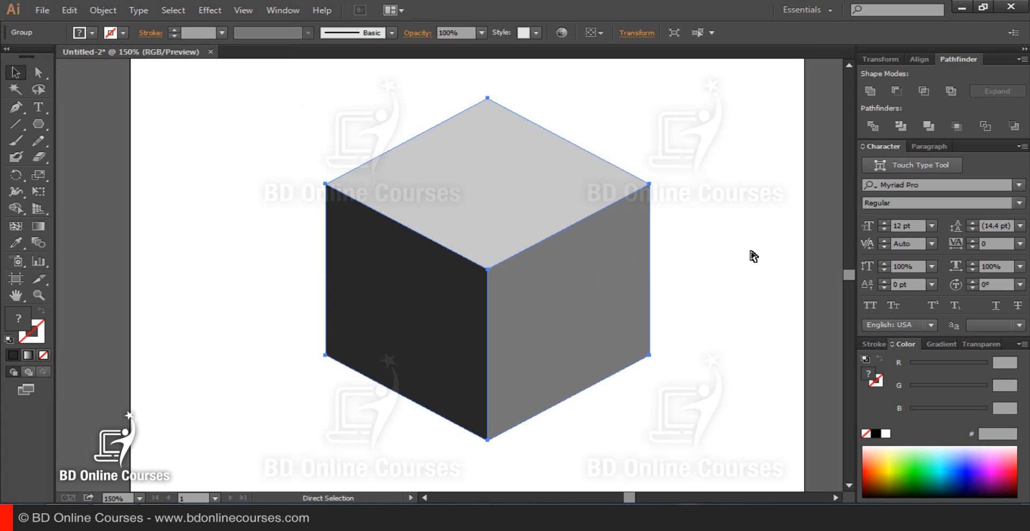
{"action": "key", "text": "v"}
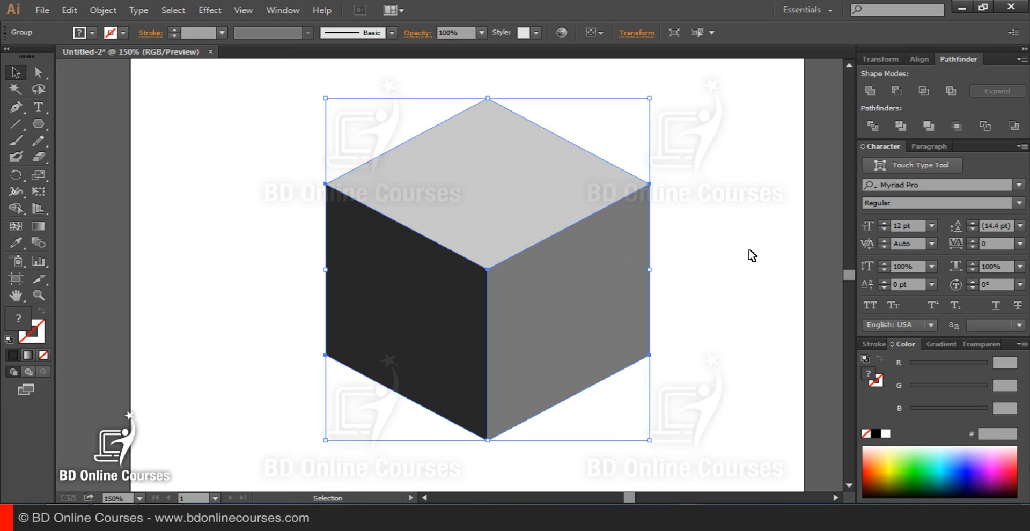
{"action": "left_click", "coordinate": [744, 232]}
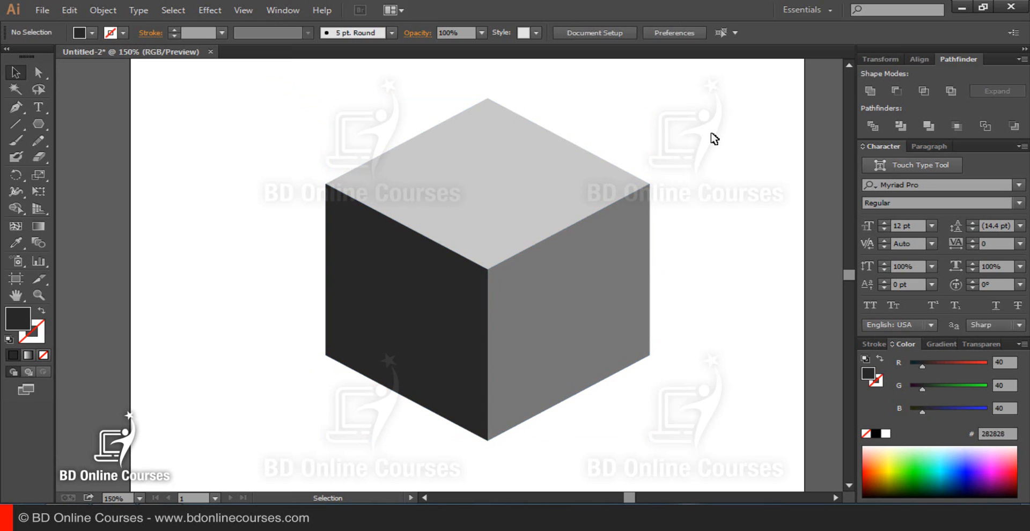
- Scale the front cube copy proportionally about its centre to about 70%, rotate it 180° to form an inner recess, and deselect it
{"action": "left_click", "coordinate": [513, 207]}
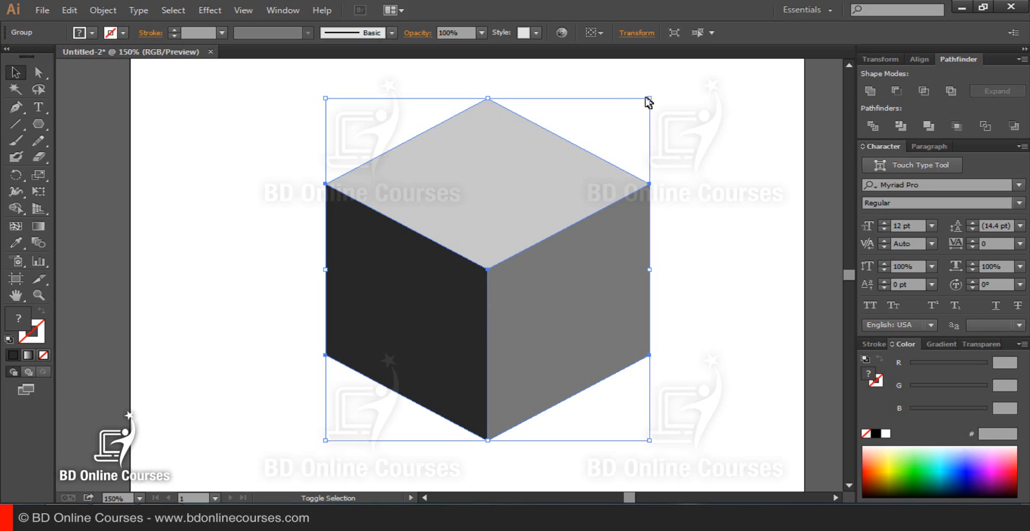
{"action": "key", "text": "space"}
{"action": "left_click_drag", "start_coordinate": [649, 100], "coordinate": [599, 147]}
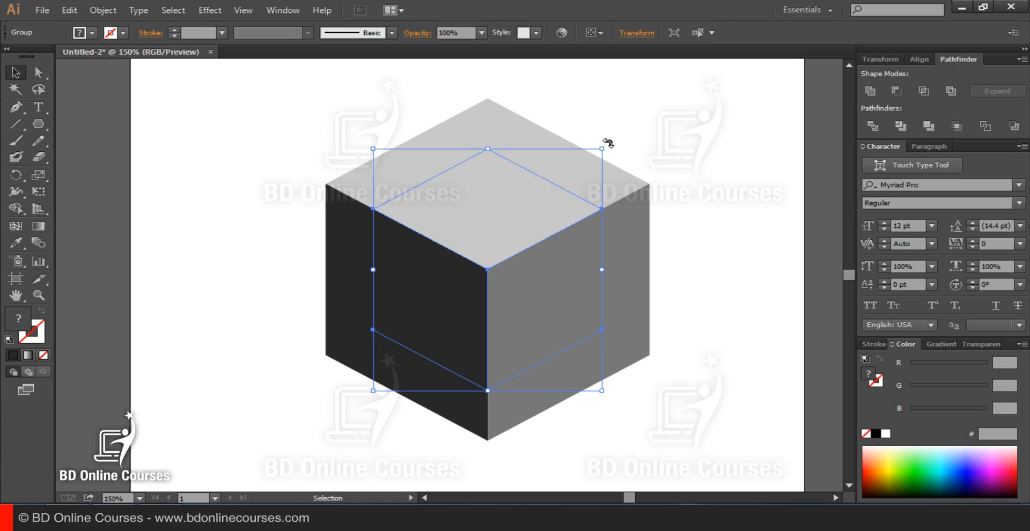
{"action": "left_click_drag", "start_coordinate": [608, 143], "coordinate": [369, 376]}
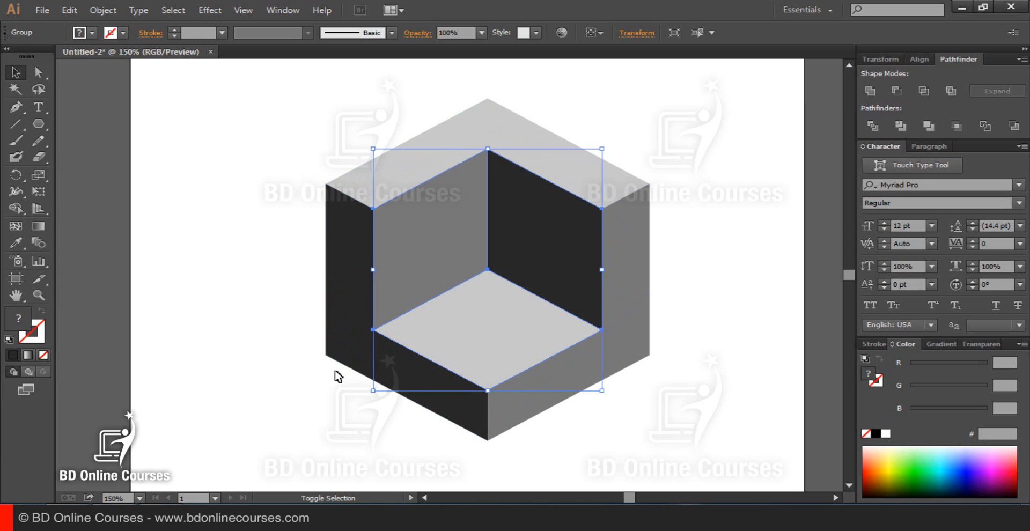
{"action": "left_click", "coordinate": [667, 246]}
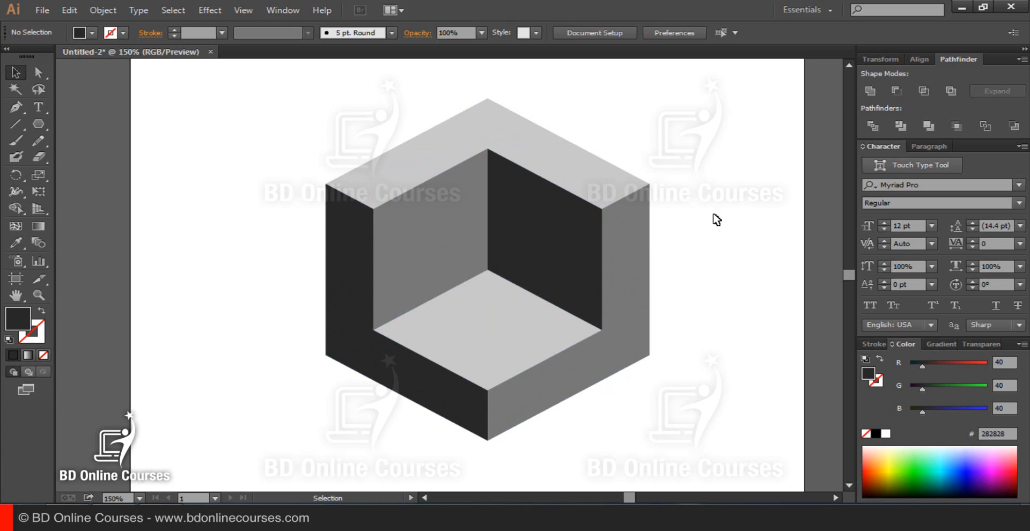
- Paste a copy of the inner cube in front and scale it through its centre into an upright cube about a third of the size
{"action": "left_click", "coordinate": [525, 245]}
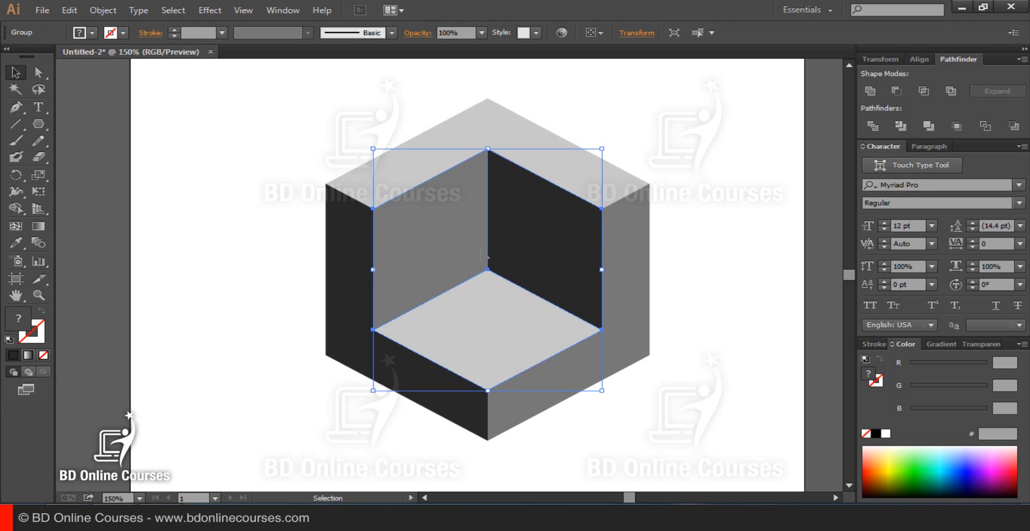
{"action": "key", "text": "a"}
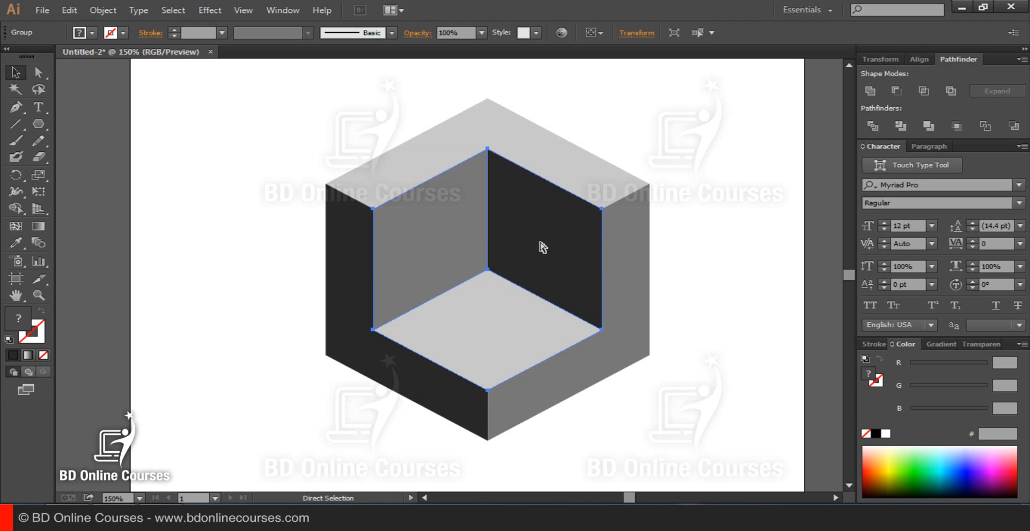
{"action": "key", "text": "ctrl"}
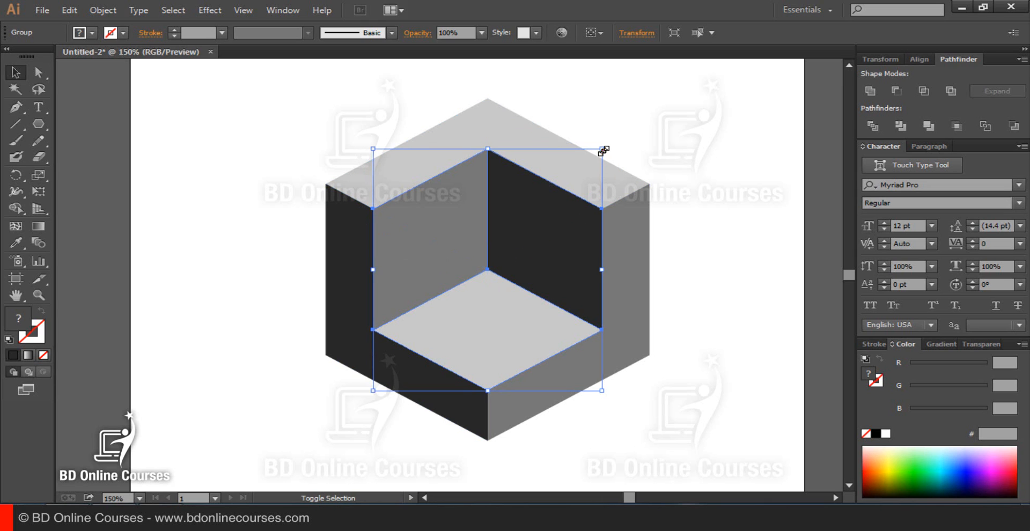
{"action": "left_click_drag", "start_coordinate": [603, 151], "coordinate": [402, 332]}
{"action": "left_click", "coordinate": [728, 219]}
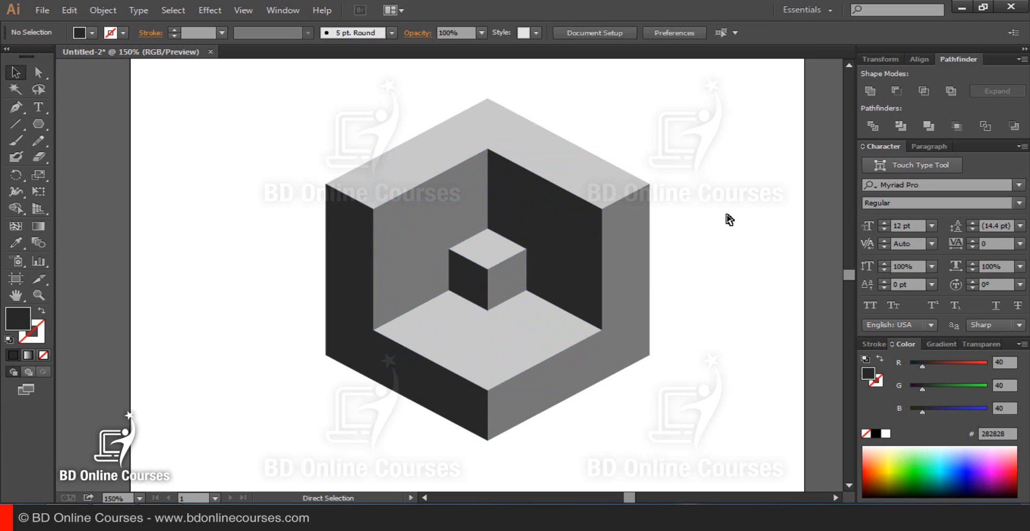
{"action": "key", "text": "ctrl+minus"}
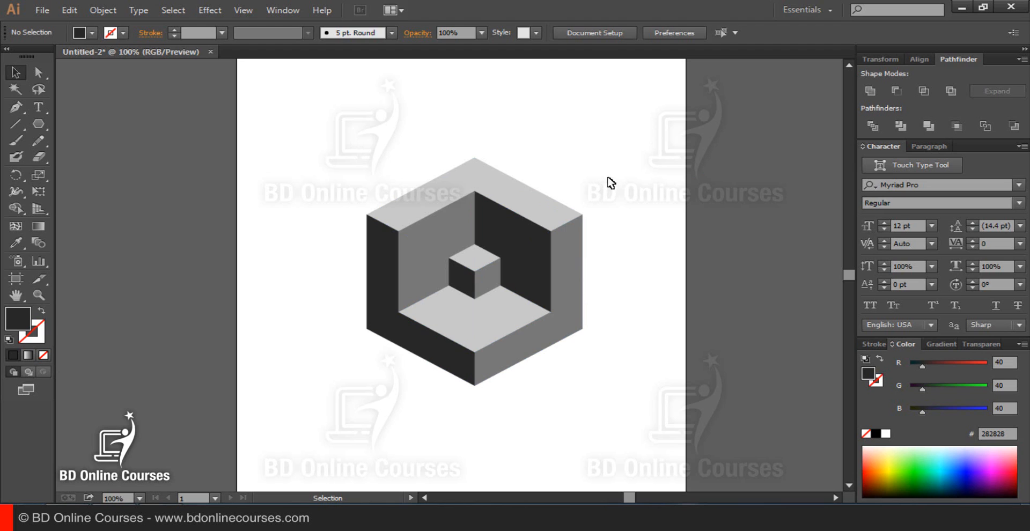
{"action": "left_click", "coordinate": [38, 74]}
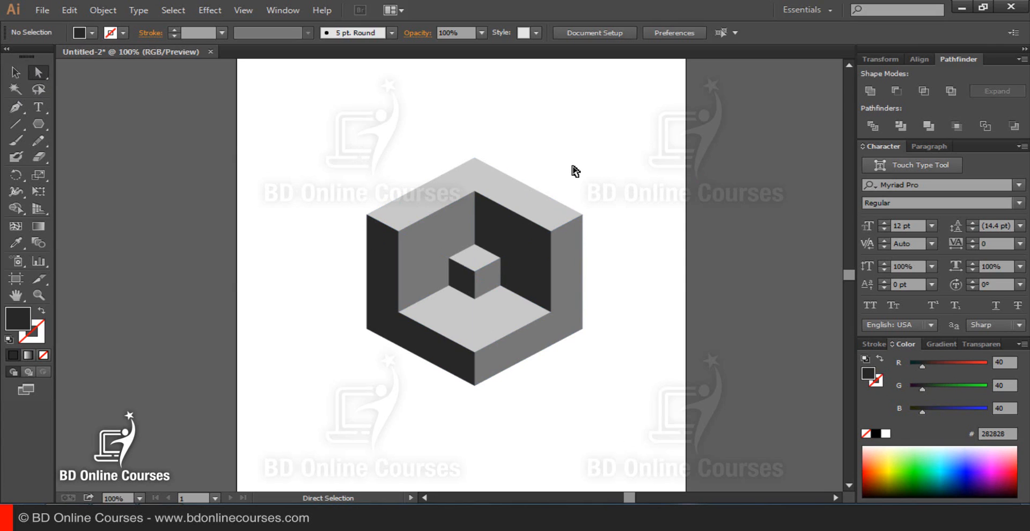
{"action": "left_click", "coordinate": [484, 167]}
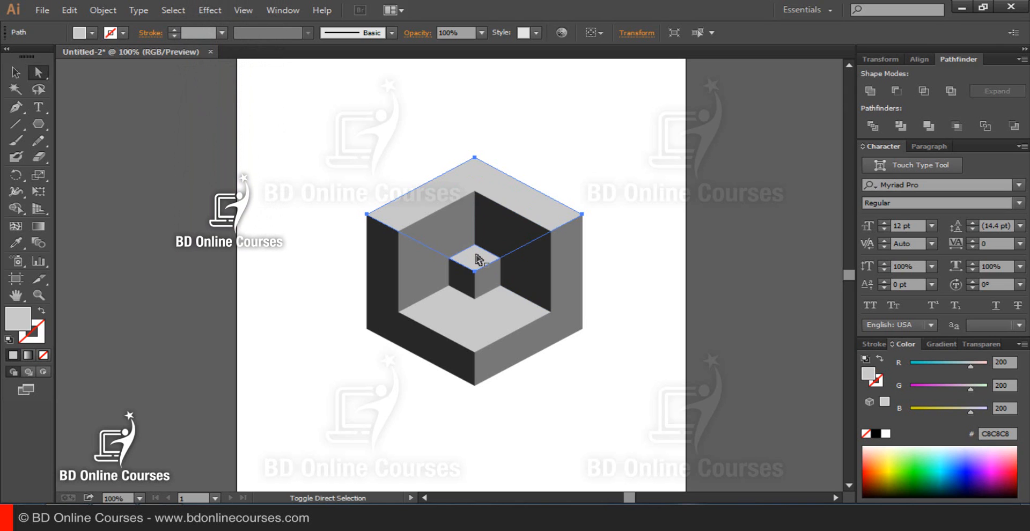
{"action": "left_click", "coordinate": [492, 316], "text": "shift"}
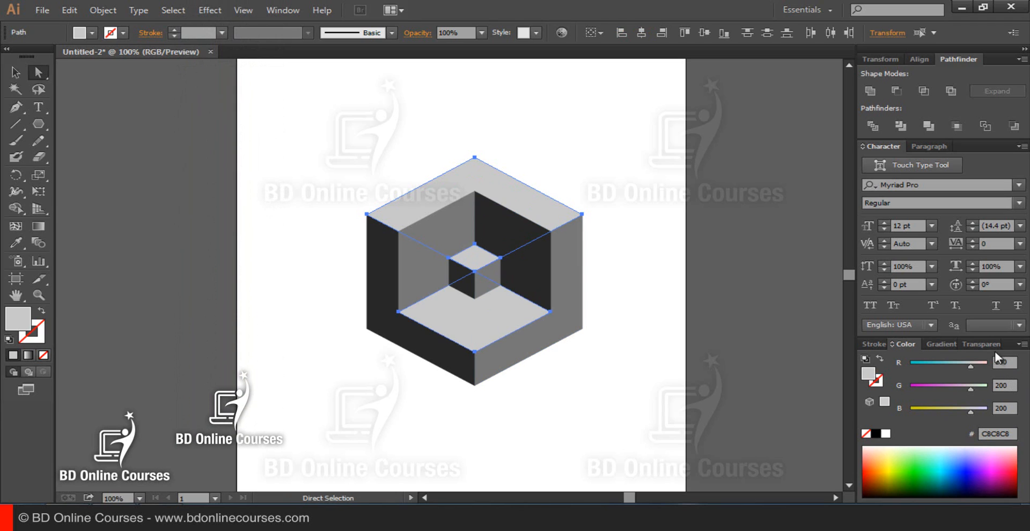
{"action": "left_click", "coordinate": [428, 261], "text": "shift"}
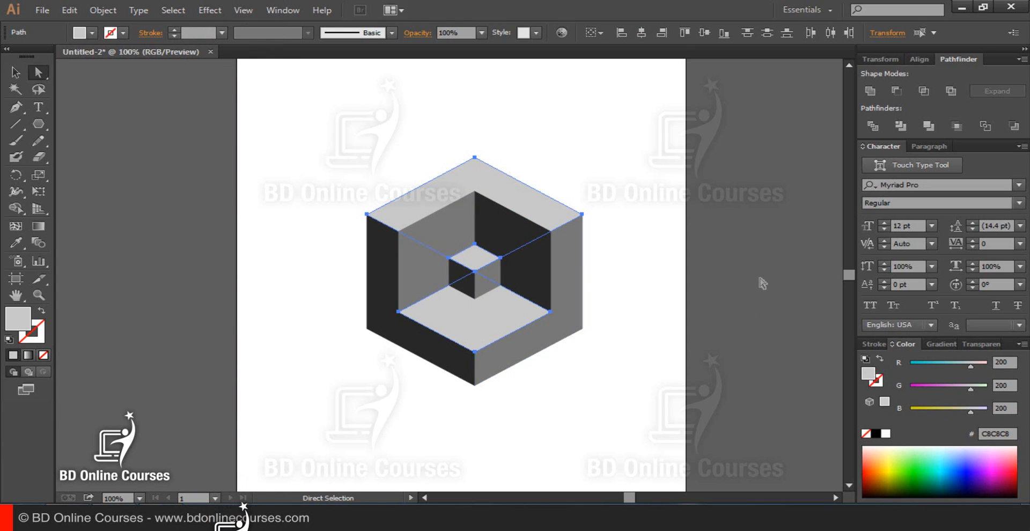
{"action": "left_click", "coordinate": [633, 134]}
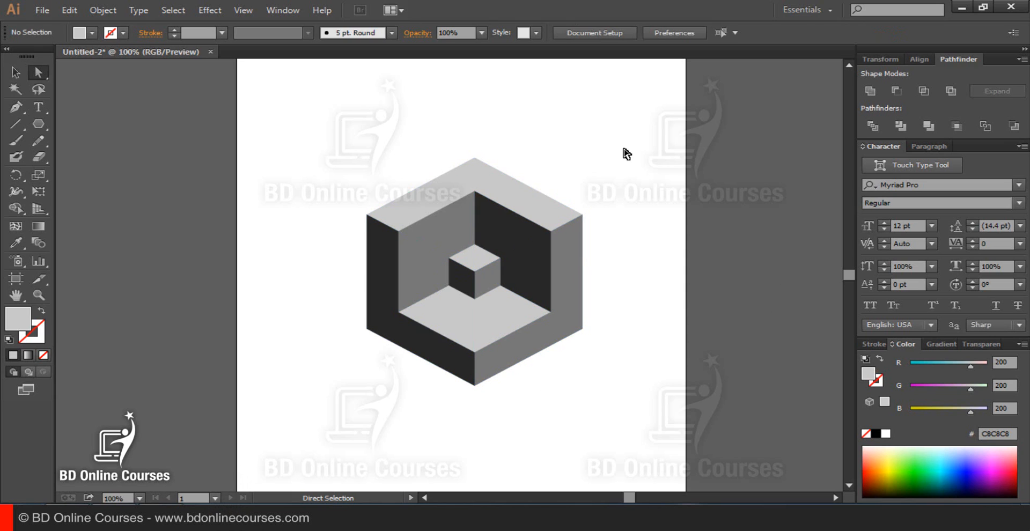
- Select all light grey faces by matching fill color, recolor them yellow FFC800 (R 255, G 200, B 0), and deselect
{"action": "left_click", "coordinate": [479, 169]}
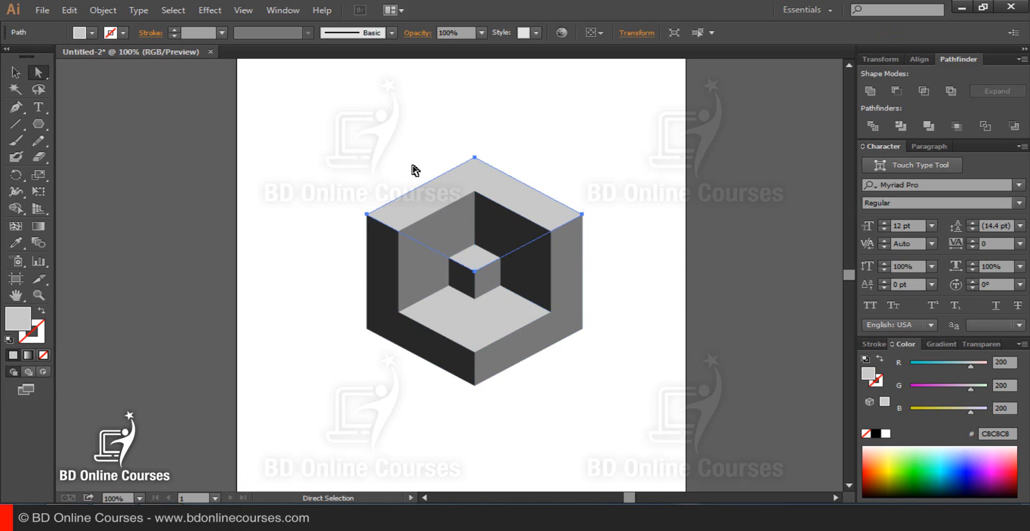
{"action": "left_click", "coordinate": [172, 11]}
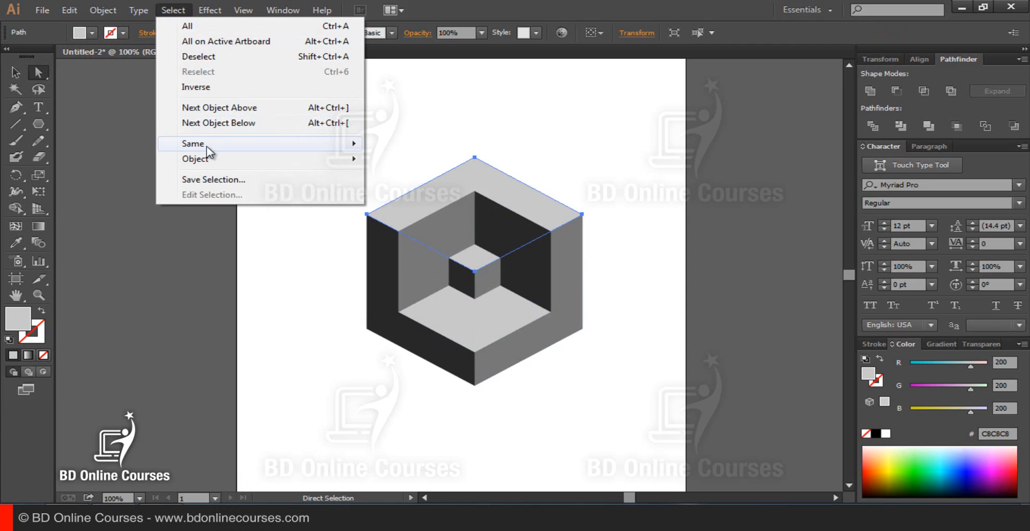
{"action": "mouse_move", "coordinate": [300, 144]}
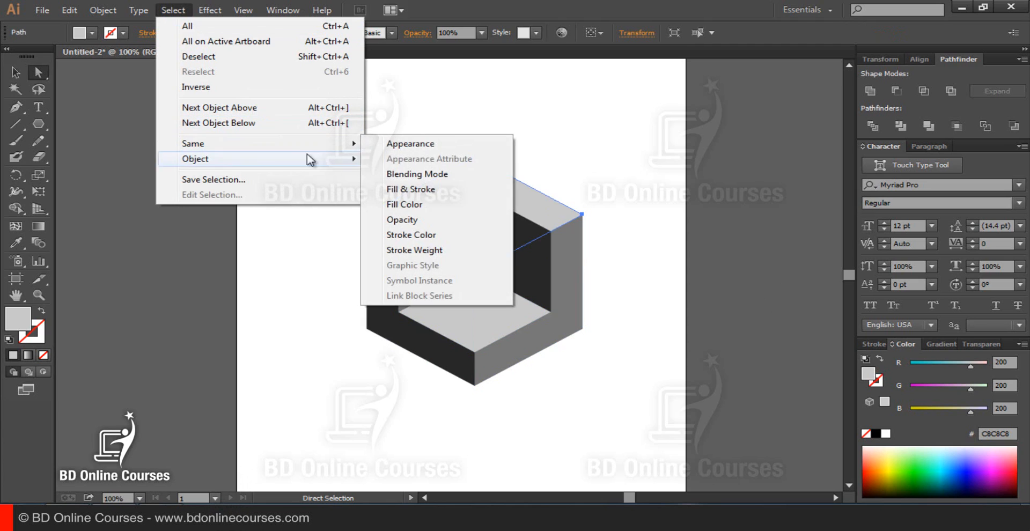
{"action": "left_click", "coordinate": [410, 207]}
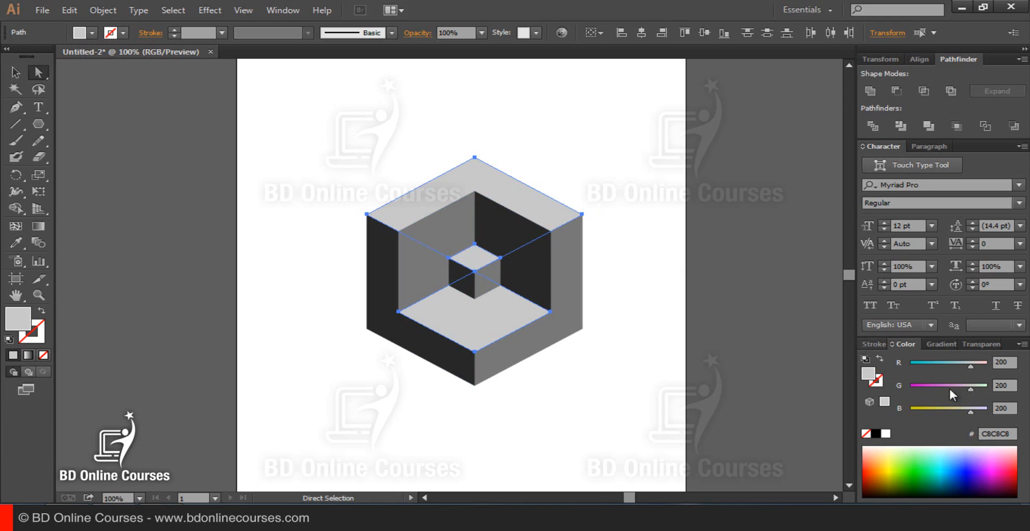
{"action": "left_click_drag", "start_coordinate": [966, 410], "coordinate": [888, 407]}
{"action": "left_click_drag", "start_coordinate": [976, 364], "coordinate": [990, 360]}
{"action": "left_click", "coordinate": [614, 173]}
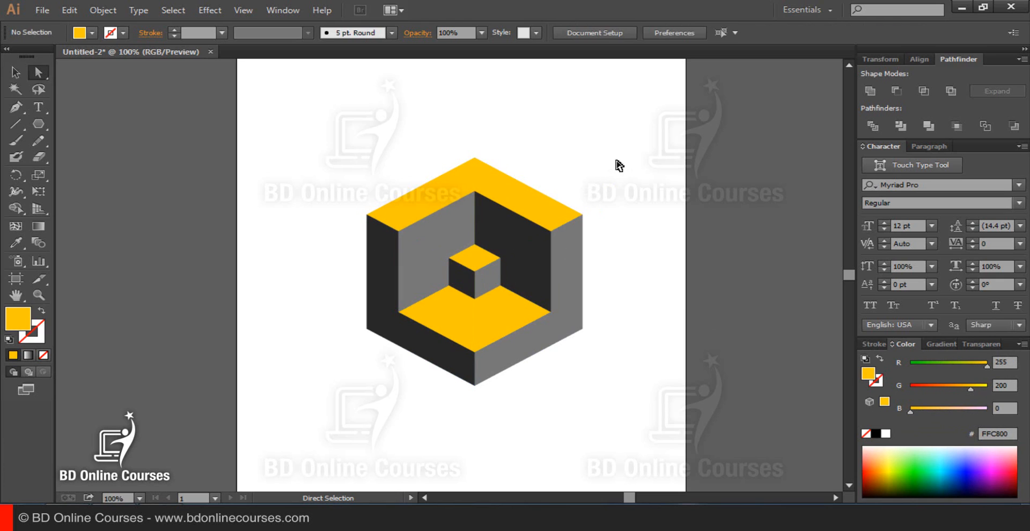
- Select all mid-grey faces by matching fill color, recolor them orange FF9500 (R 255, G 149, B 0), and deselect
{"action": "left_click", "coordinate": [424, 250]}
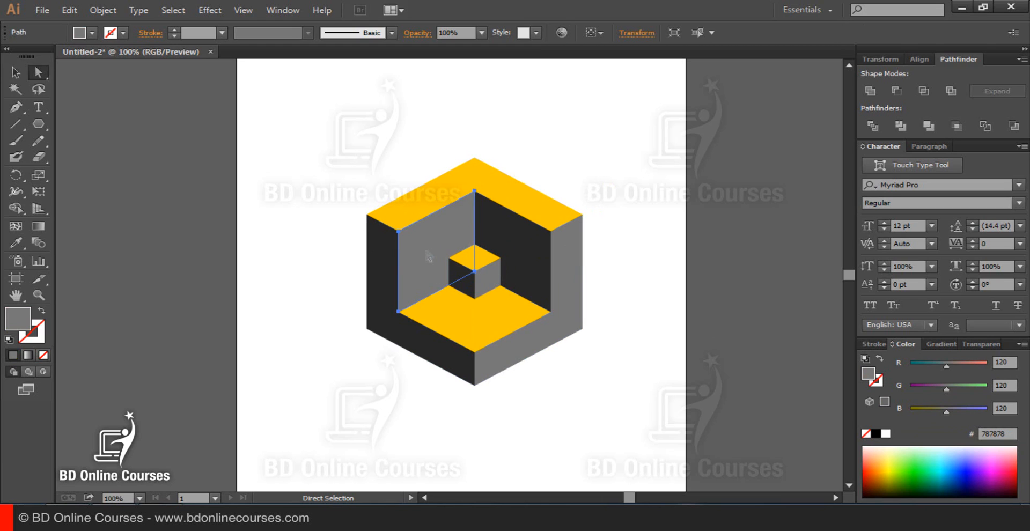
{"action": "left_click", "coordinate": [166, 9]}
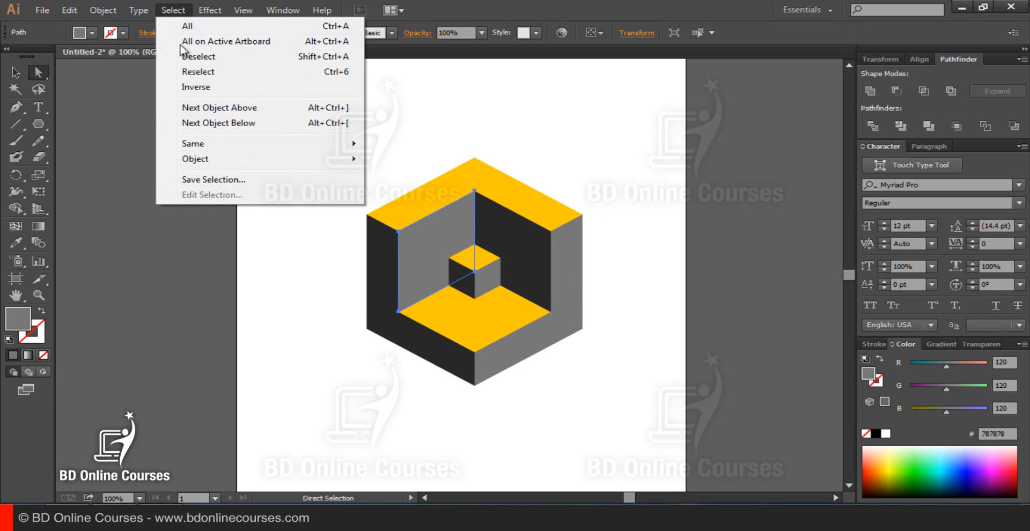
{"action": "mouse_move", "coordinate": [209, 145]}
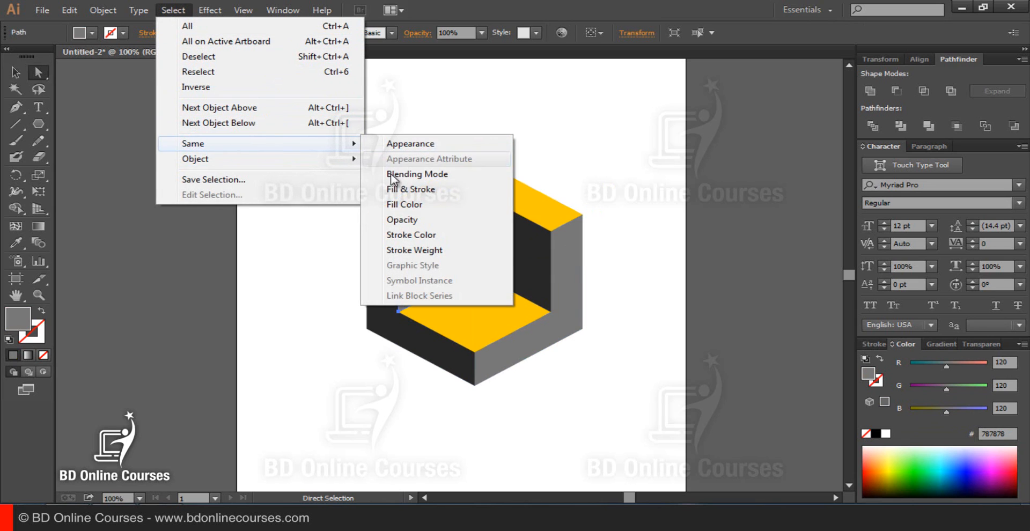
{"action": "left_click", "coordinate": [403, 204]}
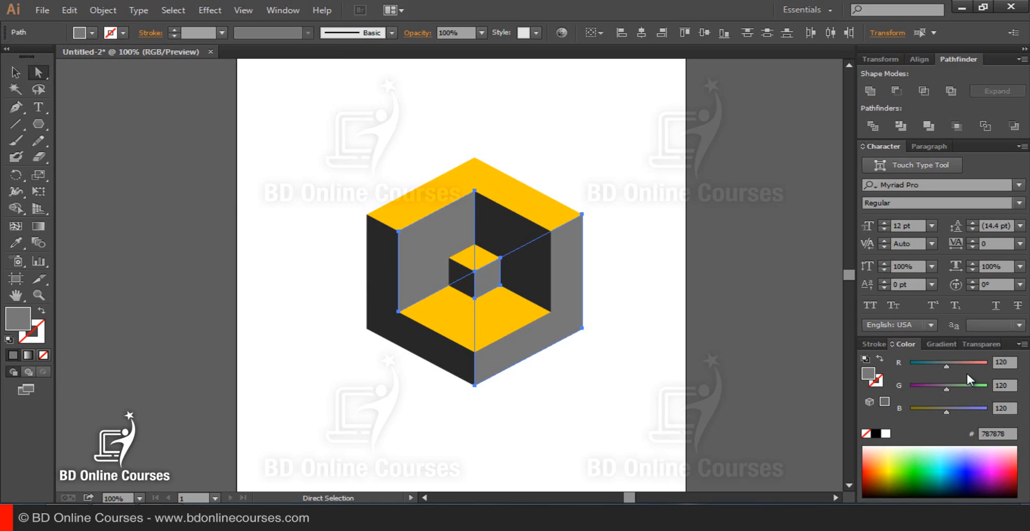
{"action": "left_click", "coordinate": [986, 364]}
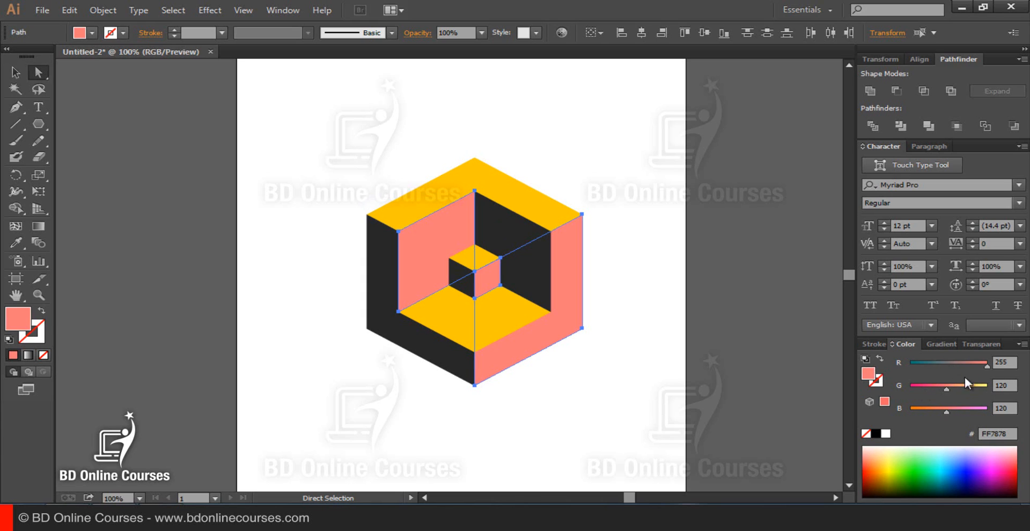
{"action": "left_click_drag", "start_coordinate": [946, 412], "coordinate": [879, 408]}
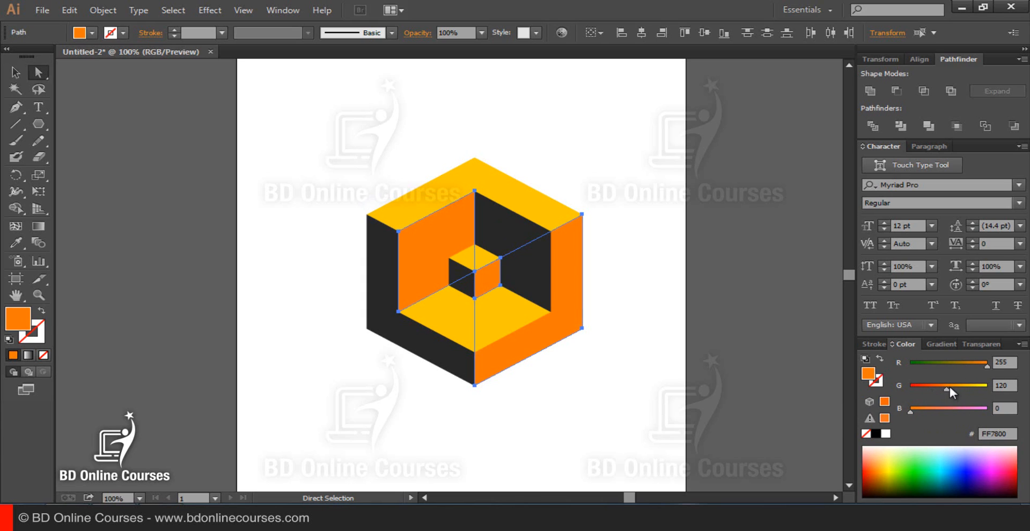
{"action": "left_click_drag", "start_coordinate": [948, 387], "coordinate": [955, 386]}
{"action": "left_click", "coordinate": [701, 253]}
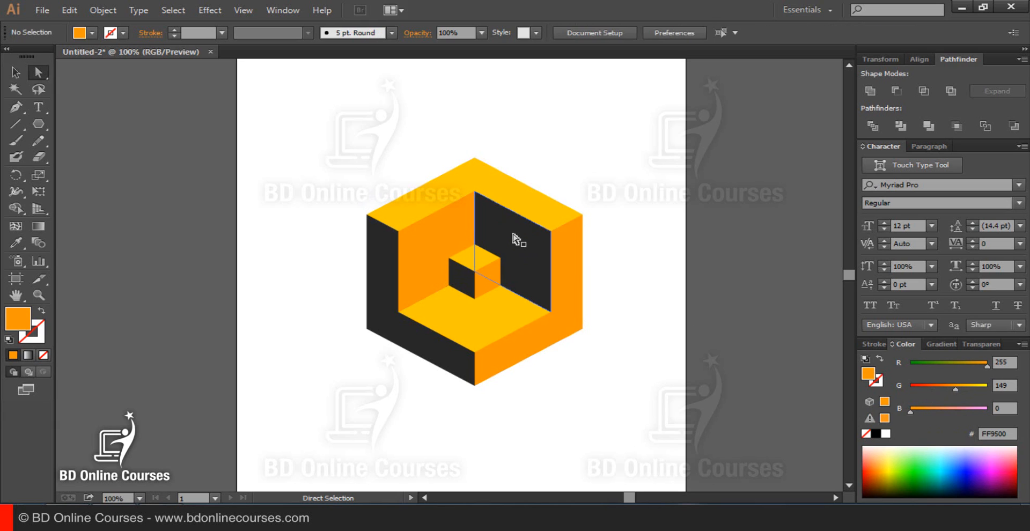
- Select all dark grey faces by matching fill color, recolor them deep orange FF6600 (R 255, G 102, B 0), and deselect
{"action": "left_click", "coordinate": [515, 236]}
{"action": "left_click", "coordinate": [169, 13]}
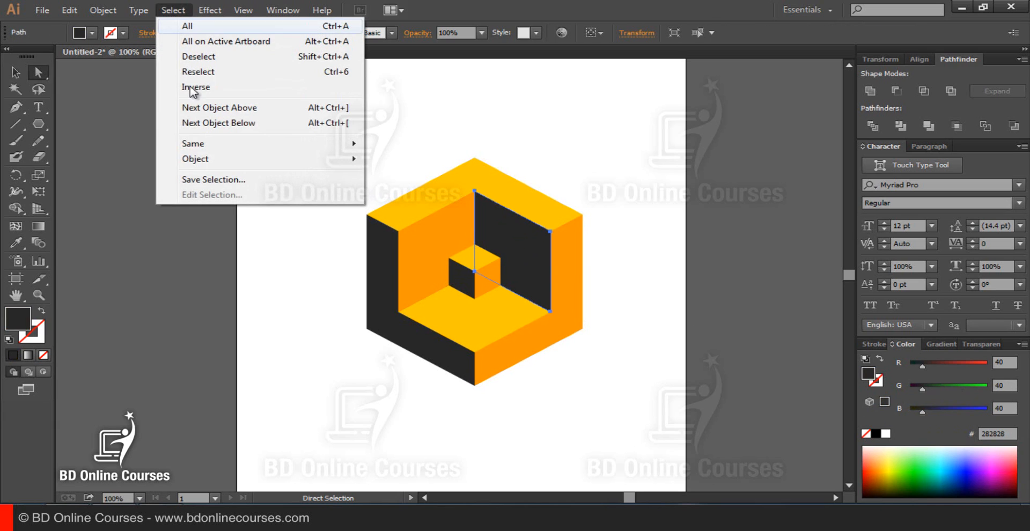
{"action": "mouse_move", "coordinate": [215, 144]}
{"action": "left_click", "coordinate": [429, 207]}
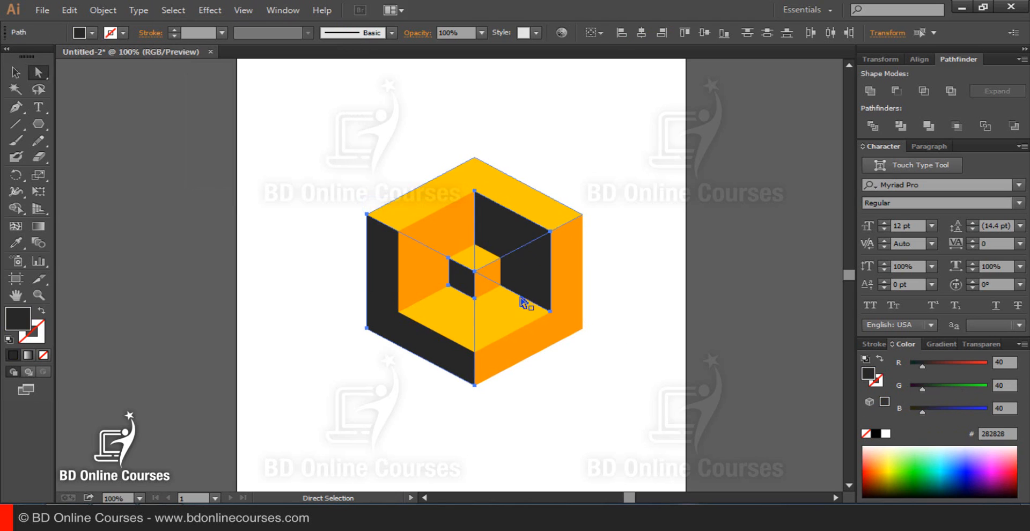
{"action": "left_click_drag", "start_coordinate": [923, 366], "coordinate": [987, 365]}
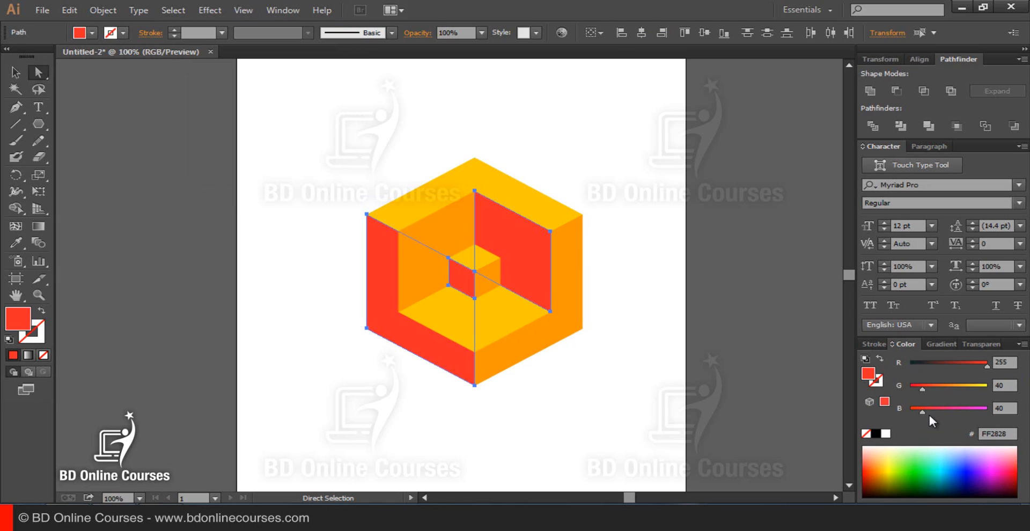
{"action": "left_click_drag", "start_coordinate": [927, 388], "coordinate": [938, 388]}
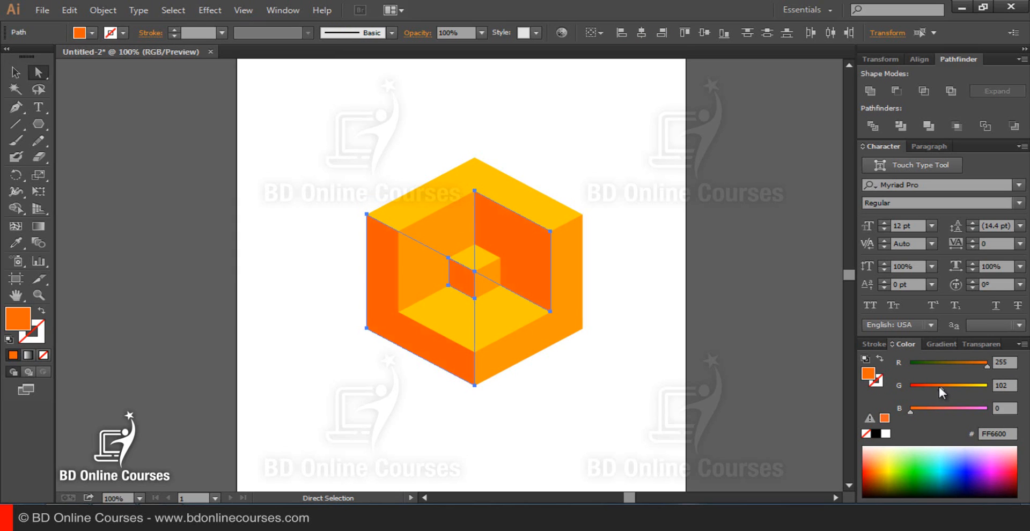
{"action": "left_click", "coordinate": [622, 274]}
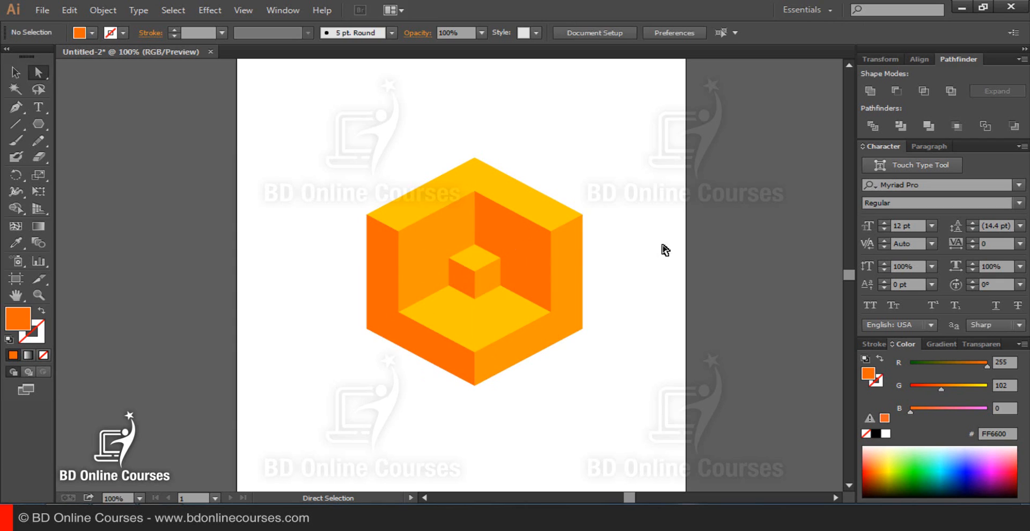
- Select all three nested cubes with the Selection tool, group them into one object, and deselect it
{"action": "left_click_drag", "start_coordinate": [618, 140], "coordinate": [324, 407]}
{"action": "left_click", "coordinate": [622, 154]}
{"action": "left_click", "coordinate": [15, 75]}
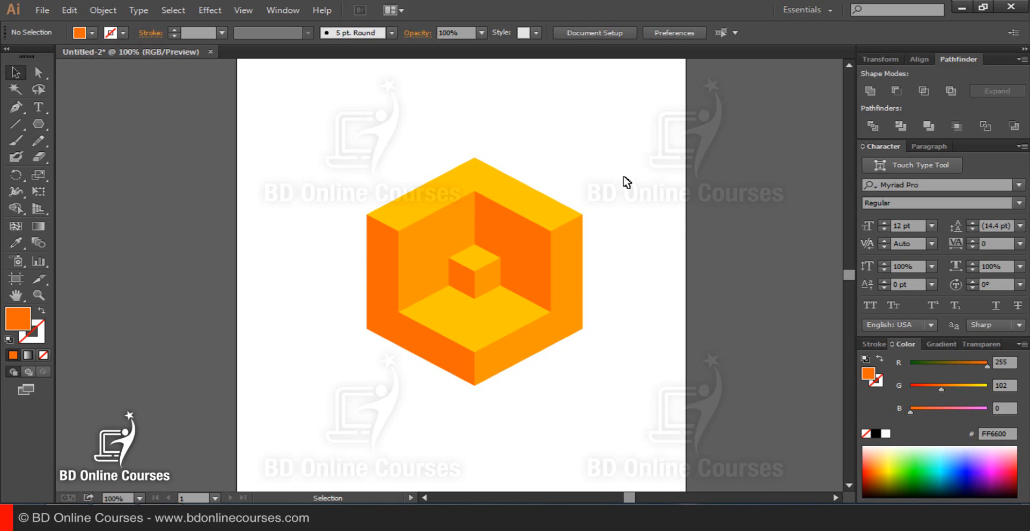
{"action": "left_click_drag", "start_coordinate": [617, 120], "coordinate": [299, 394]}
{"action": "right_click", "coordinate": [441, 264]}
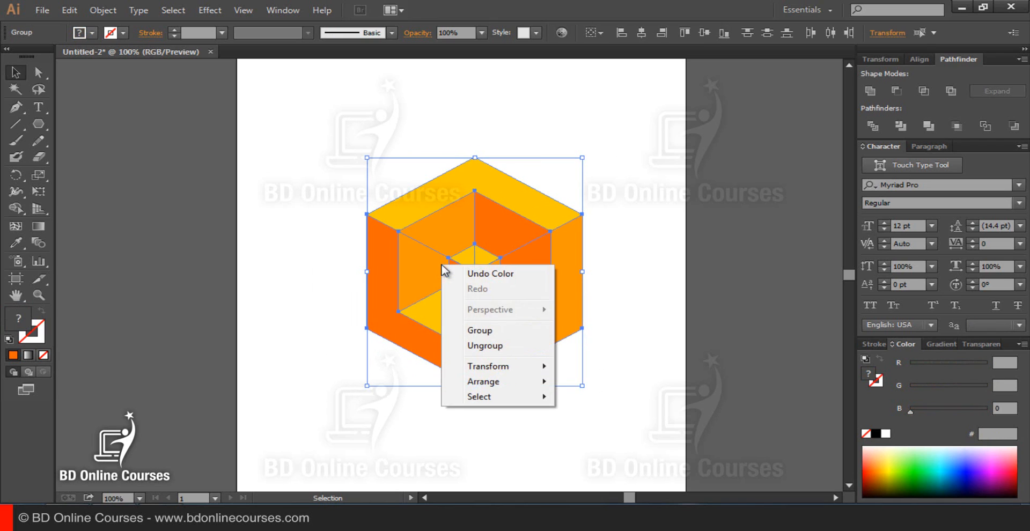
{"action": "left_click", "coordinate": [481, 330]}
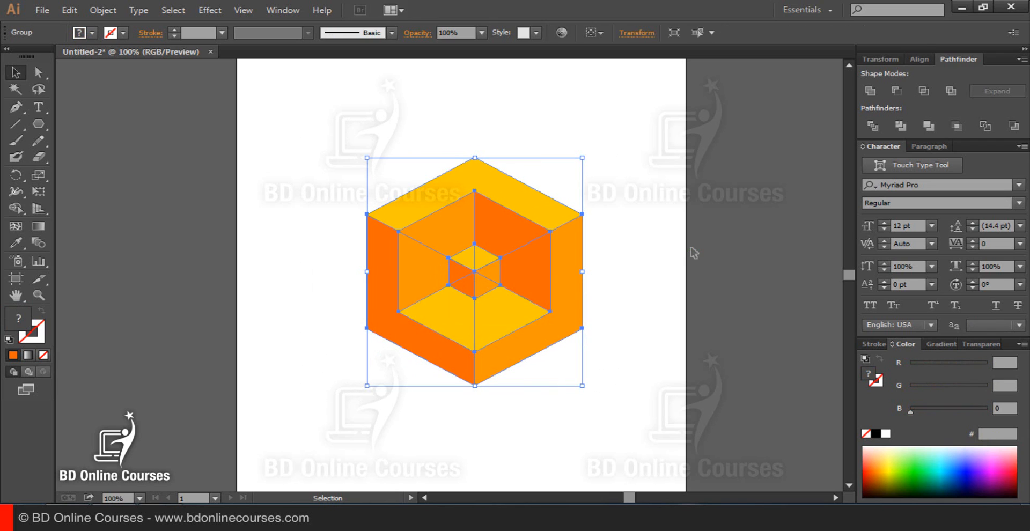
{"action": "left_click", "coordinate": [691, 249]}
- Scale the grouped cube logo proportionally down to about 30% and place it on the left side of the artboard
{"action": "left_click", "coordinate": [528, 276]}
{"action": "left_click_drag", "start_coordinate": [584, 273], "coordinate": [353, 274]}
{"action": "left_click", "coordinate": [476, 268]}
{"action": "left_click", "coordinate": [439, 271]}
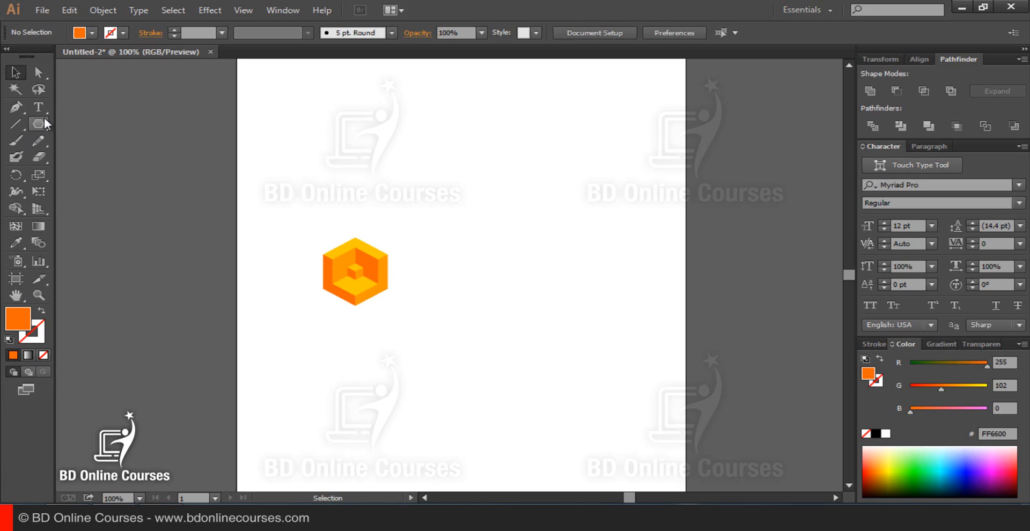
- Add the text "POLYGONLOGO" to the artboard and move it just to the right of the cube logo
{"action": "left_click", "coordinate": [40, 73]}
{"action": "left_click", "coordinate": [44, 107]}
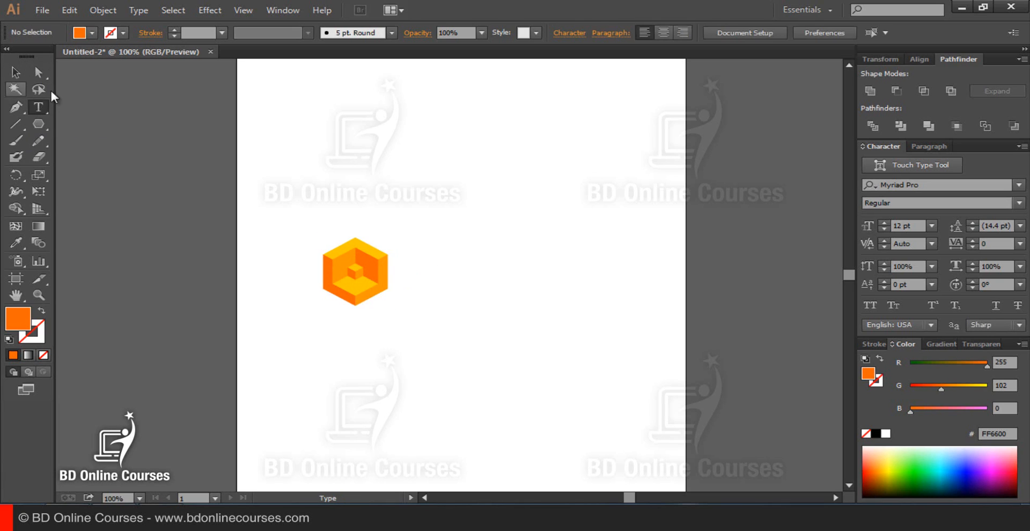
{"action": "left_click", "coordinate": [520, 254]}
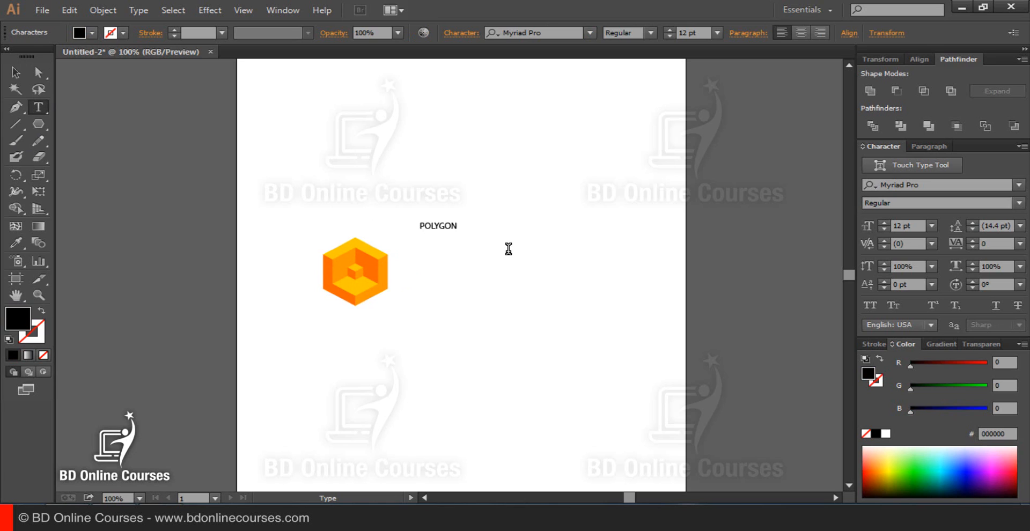
{"action": "type", "text": "LOGO"}
{"action": "left_click", "coordinate": [38, 72]}
{"action": "left_click", "coordinate": [542, 209]}
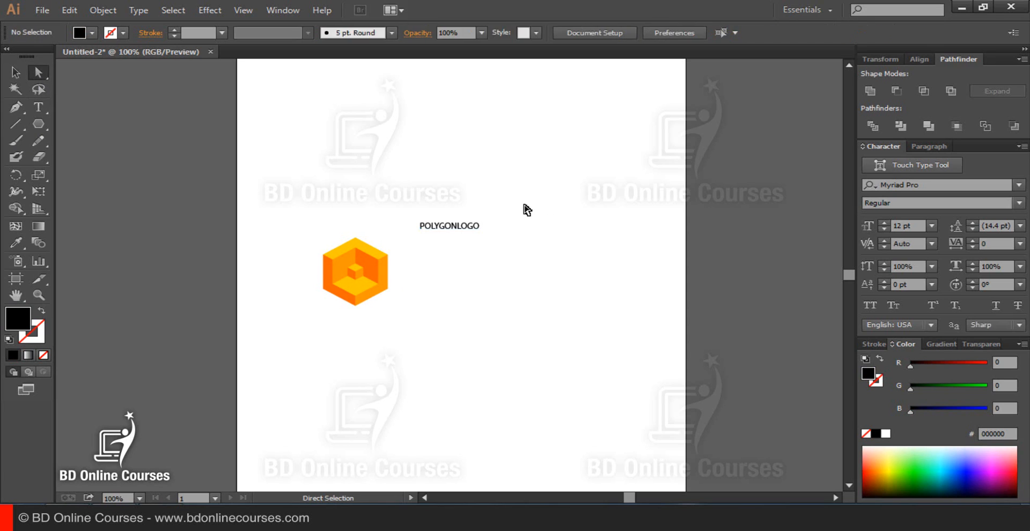
{"action": "left_click_drag", "start_coordinate": [445, 229], "coordinate": [425, 265]}
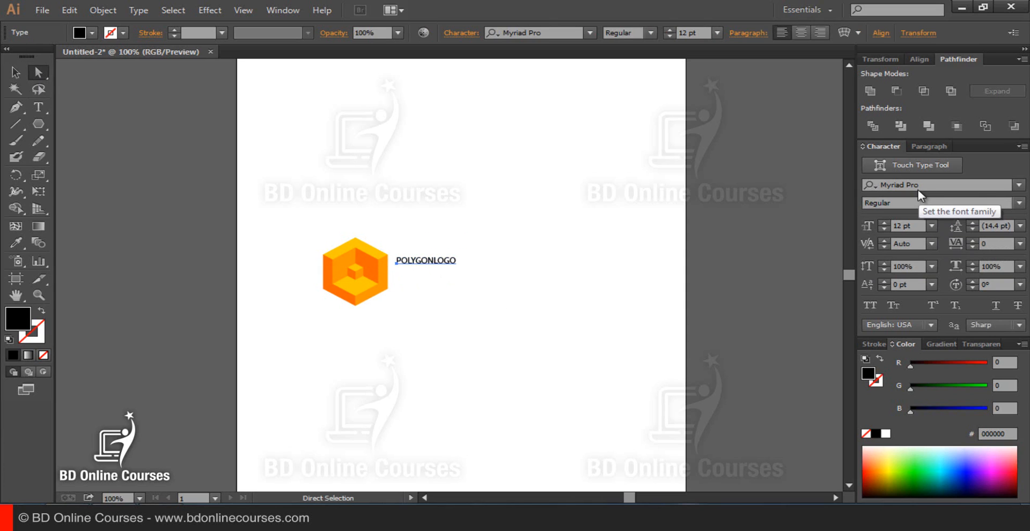
- Set the POLYGONLOGO text to the Impact font at 40 pt
{"action": "left_click", "coordinate": [918, 188]}
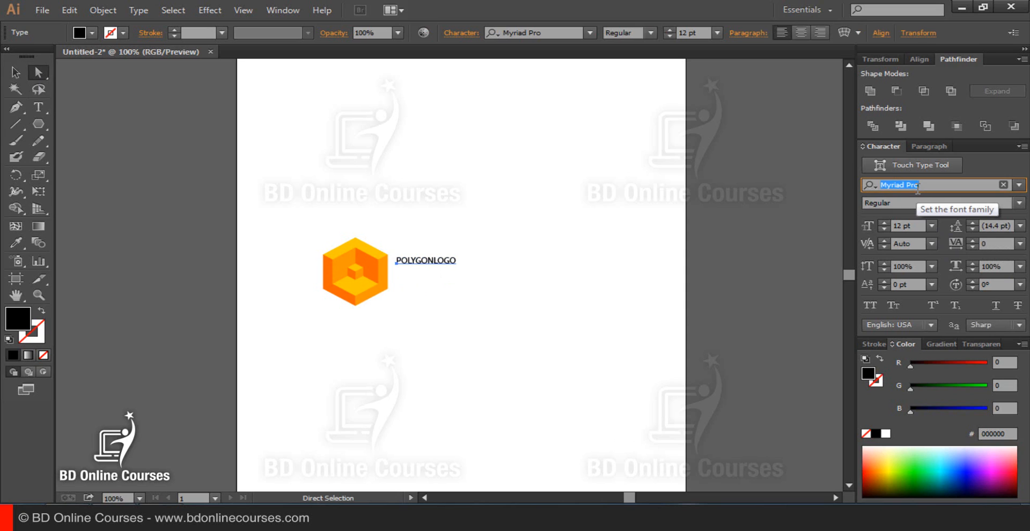
{"action": "type", "text": "IMP"}
{"action": "key", "text": "Return"}
{"action": "left_click", "coordinate": [887, 221]}
{"action": "left_click", "coordinate": [885, 223]}
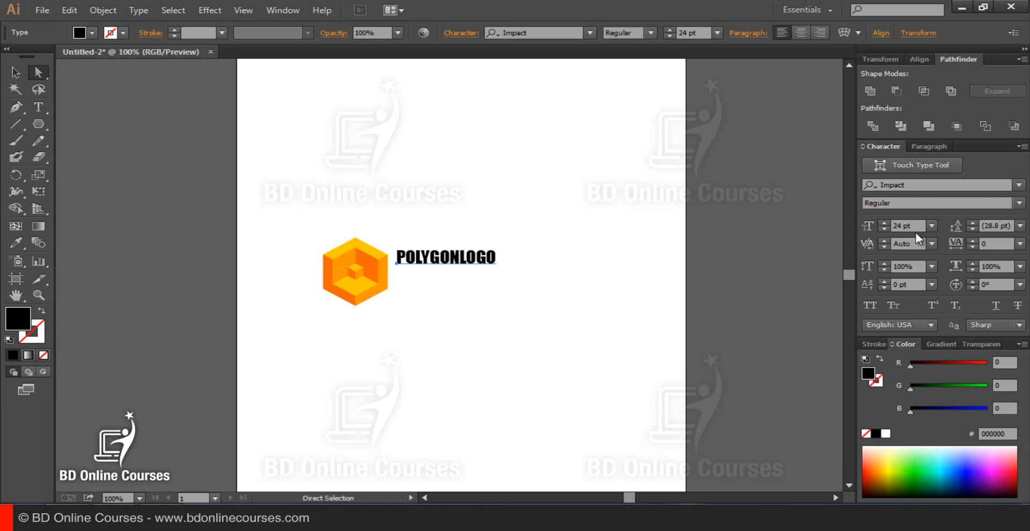
{"action": "left_click", "coordinate": [885, 222]}
{"action": "type", "text": "0"}
{"action": "key", "text": "Return"}
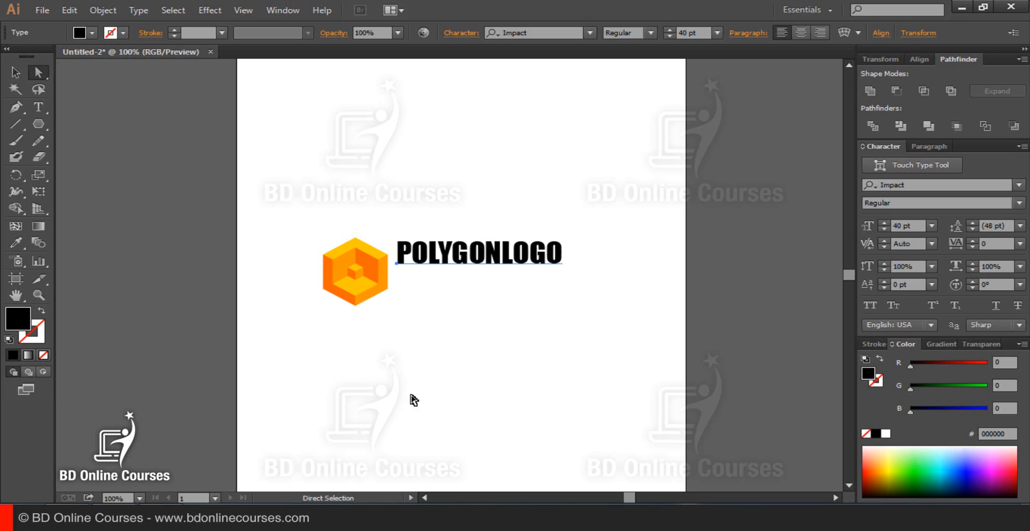
- Move the text slightly down and closer to the cube logo, and insert a space between "POLYGON" and "LOGO"
{"action": "left_click", "coordinate": [472, 343]}
{"action": "left_click", "coordinate": [499, 285], "text": "ctrl"}
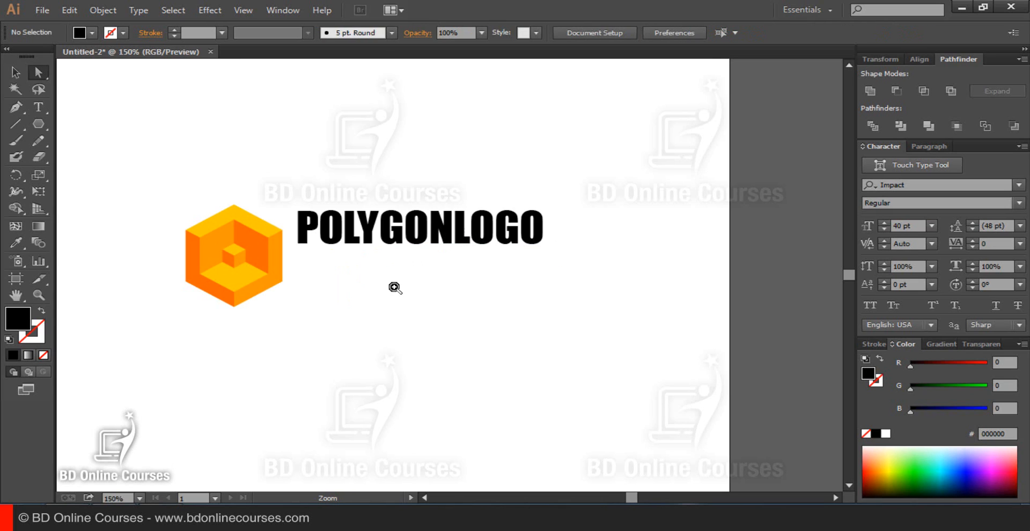
{"action": "left_click_drag", "start_coordinate": [343, 287], "coordinate": [472, 315]}
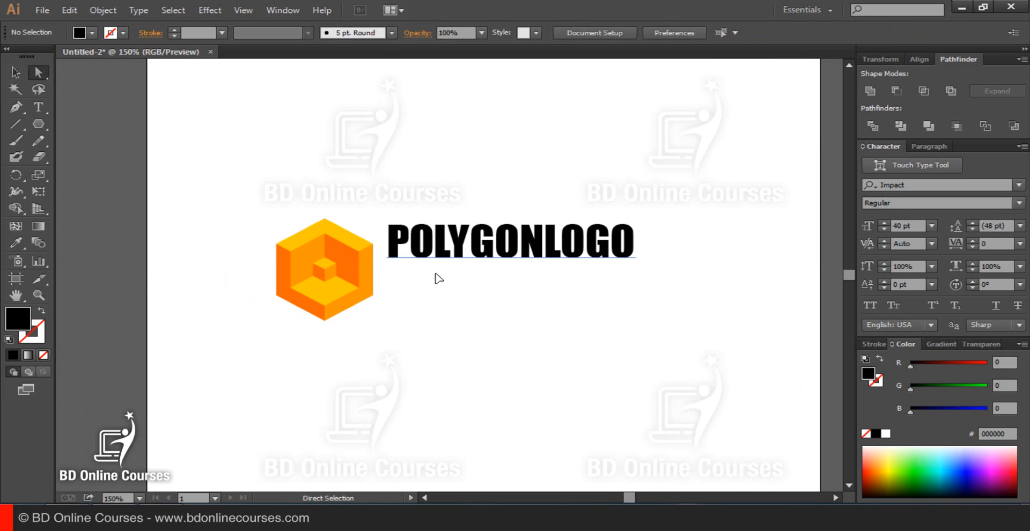
{"action": "left_click_drag", "start_coordinate": [442, 260], "coordinate": [433, 281]}
{"action": "key", "text": "t"}
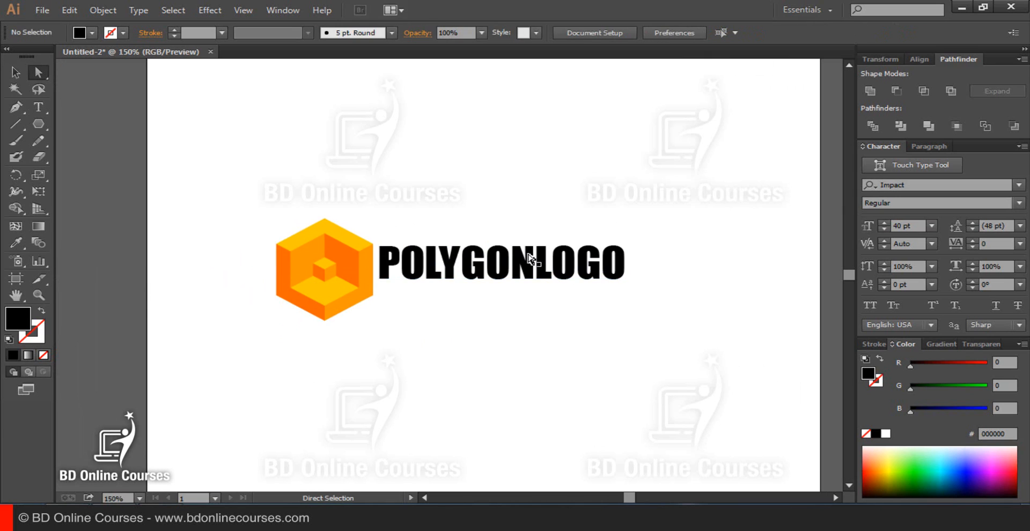
{"action": "left_click", "coordinate": [540, 266]}
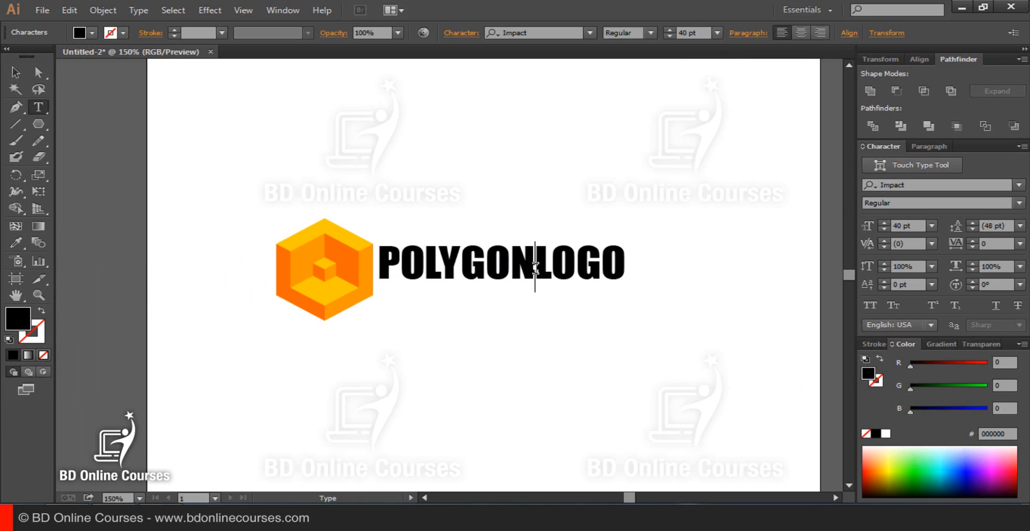
- Select the POLYGON LOGO text and fill it with the deep orange FF6600 sampled from the cube's inner right face using the Eyedropper
{"action": "left_click", "coordinate": [510, 272], "text": "ctrl"}
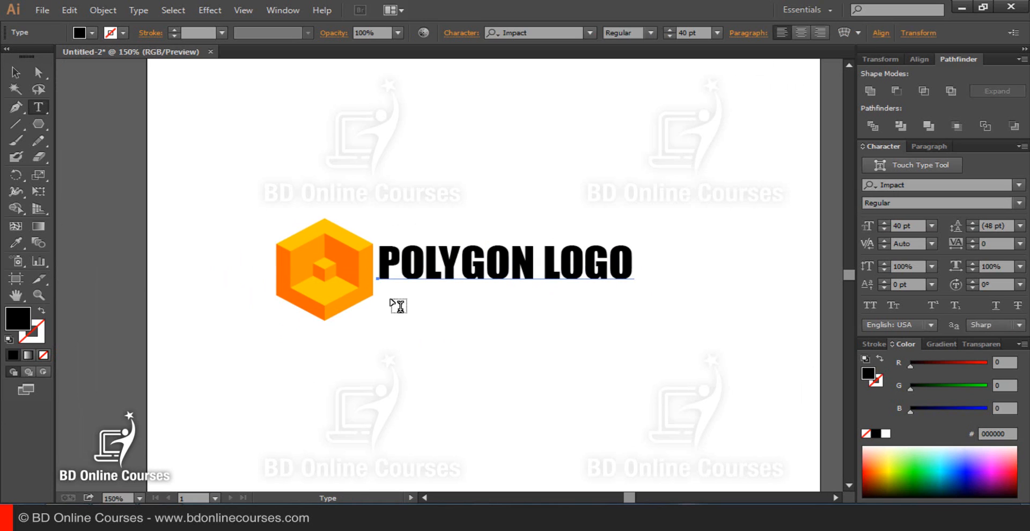
{"action": "left_click", "coordinate": [16, 242]}
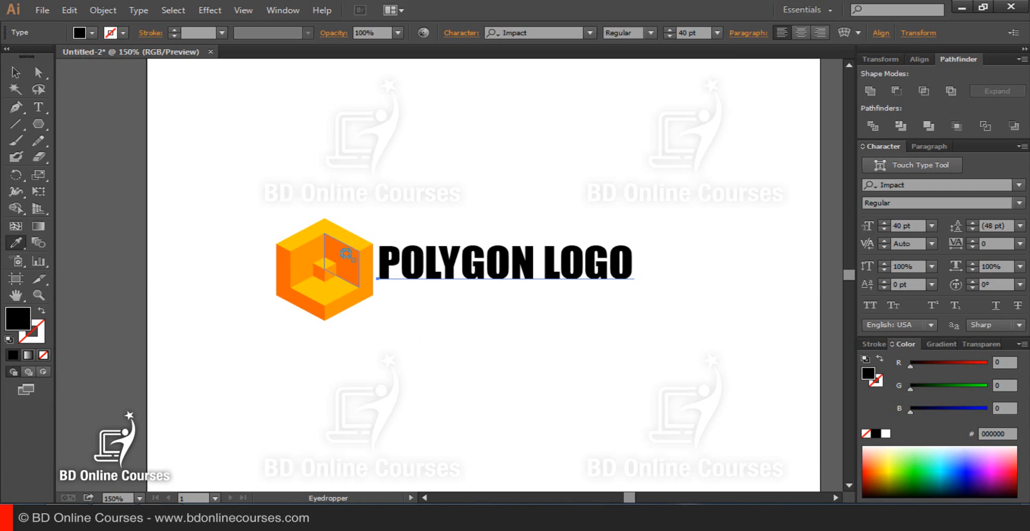
{"action": "left_click", "coordinate": [342, 261]}
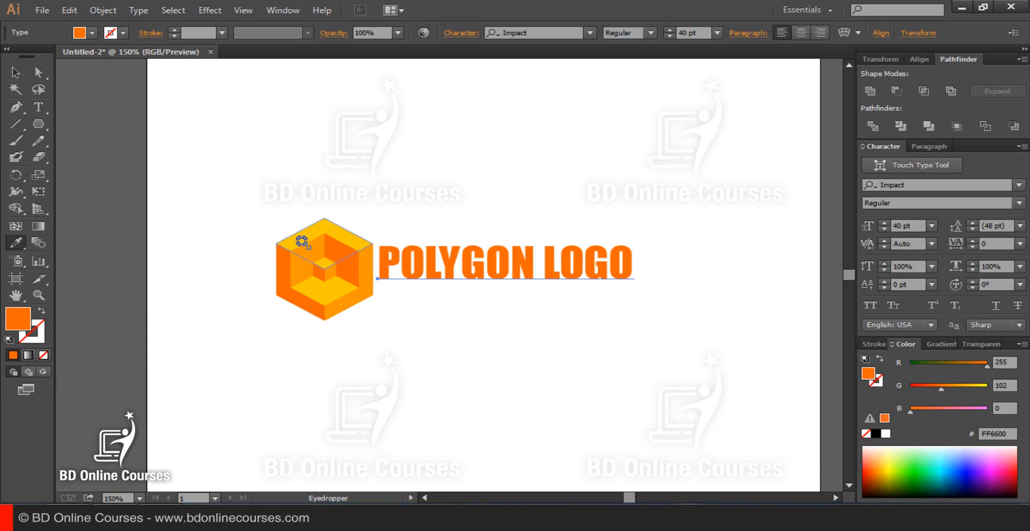
- Try another cube face color on the POLYGON LOGO text with the Eyedropper, and resample the deep orange FF6600
{"action": "left_click", "coordinate": [299, 238]}
{"action": "left_click", "coordinate": [354, 263]}
{"action": "left_click", "coordinate": [38, 74]}
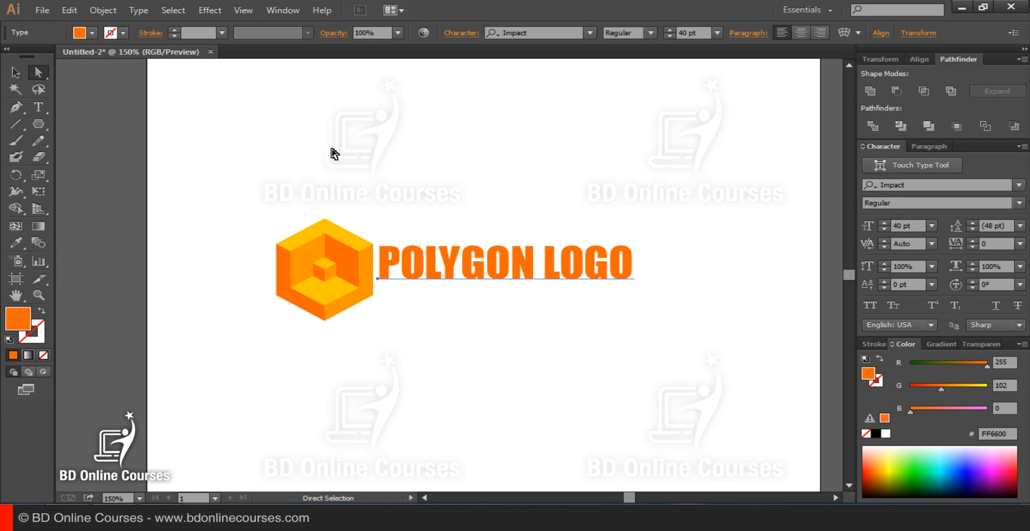
{"action": "left_click", "coordinate": [350, 157]}
- Fill only the word POLYGON with dark gray, RGB 40, 40, 40, and deselect the text
{"action": "double_click", "coordinate": [549, 266]}
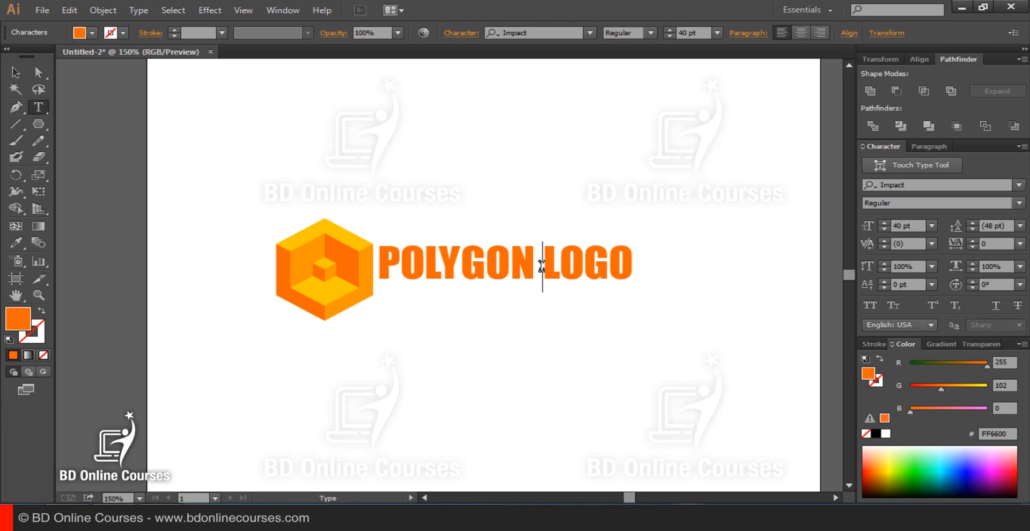
{"action": "left_click_drag", "start_coordinate": [541, 267], "coordinate": [367, 264]}
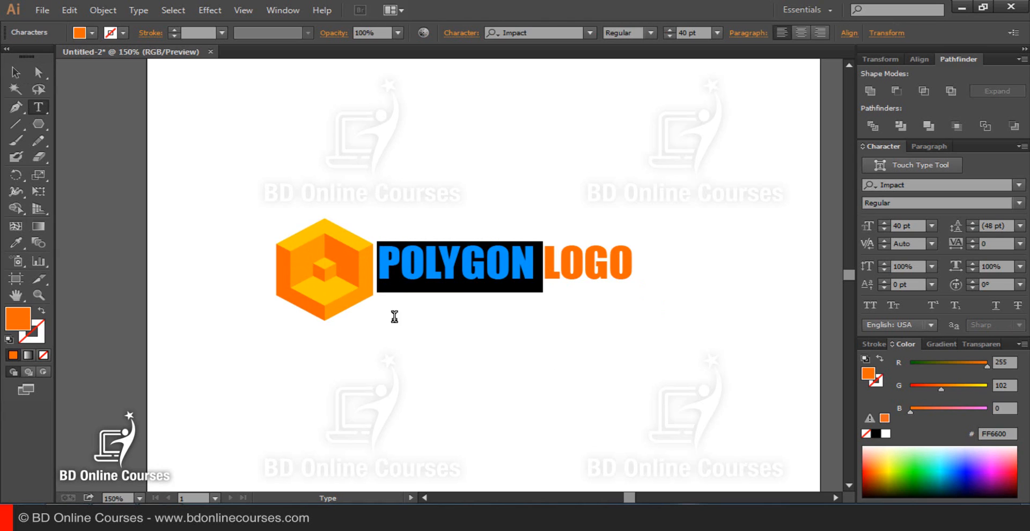
{"action": "left_click", "coordinate": [875, 433]}
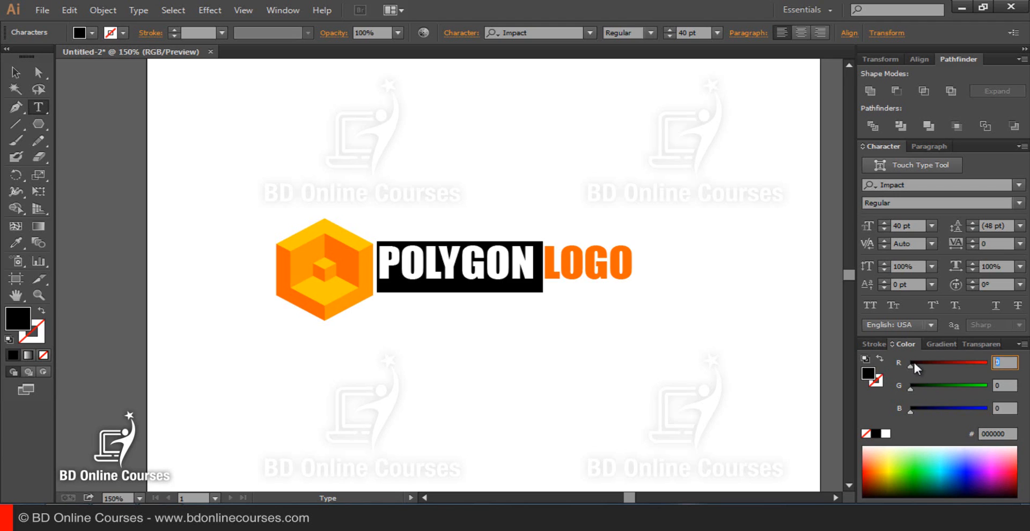
{"action": "type", "text": "0"}
{"action": "key", "text": "Tab"}
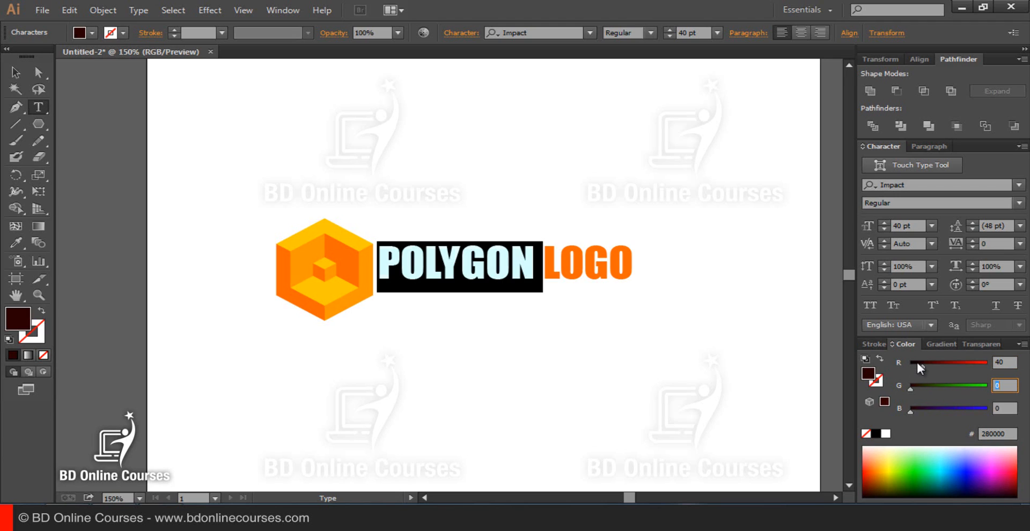
{"action": "type", "text": "40"}
{"action": "key", "text": "Tab"}
{"action": "type", "text": "40"}
{"action": "key", "text": "Return"}
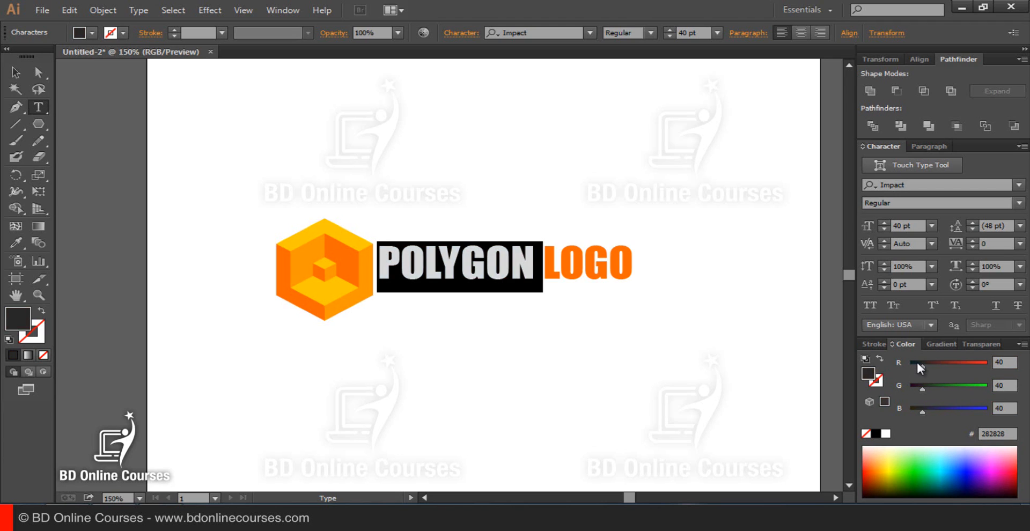
{"action": "left_click", "coordinate": [40, 73]}
{"action": "left_click", "coordinate": [489, 204]}
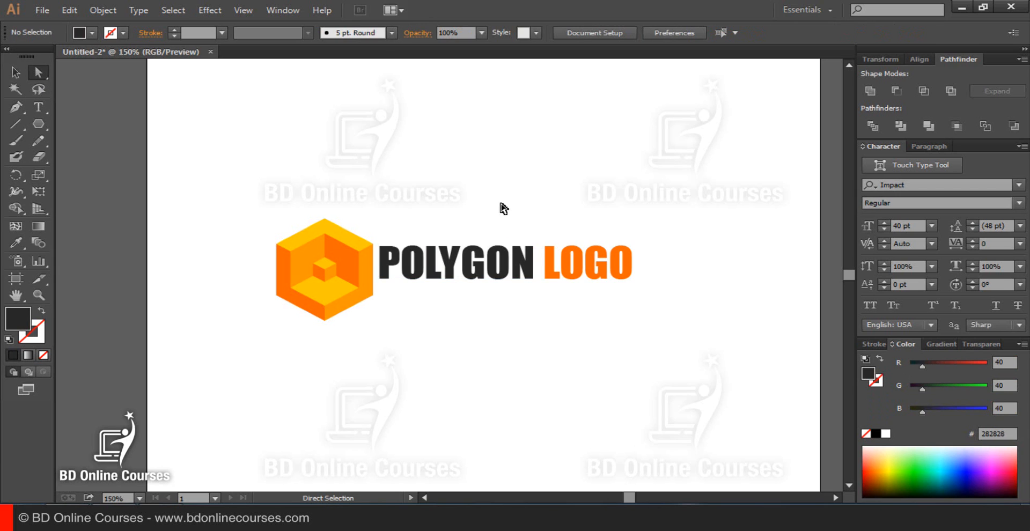
- Remove the space between POLYGON and LOGO so the wordmark reads as one word
{"action": "left_click", "coordinate": [457, 301], "text": "ctrl"}
{"action": "scroll", "coordinate": [467, 285], "scroll_direction": "up", "scroll_amount": 1}
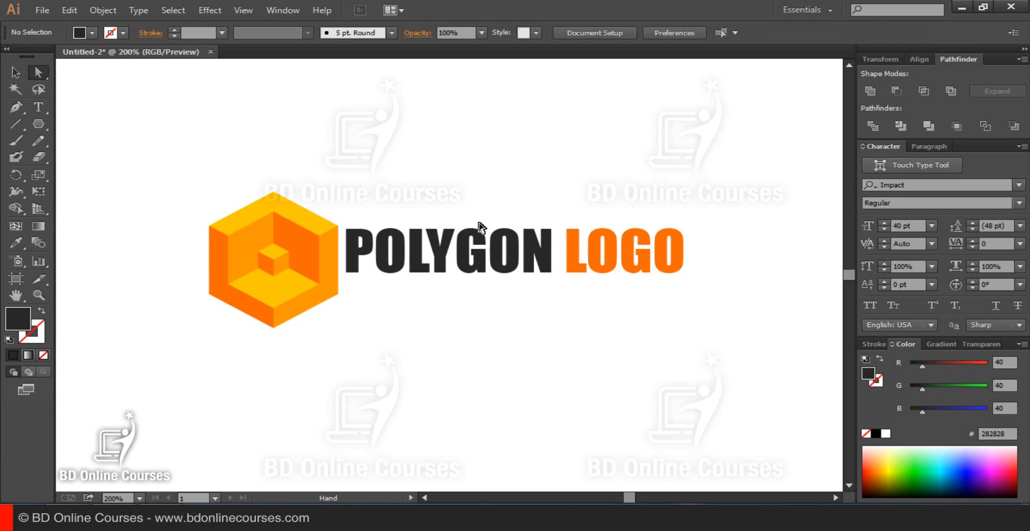
{"action": "double_click", "coordinate": [564, 259]}
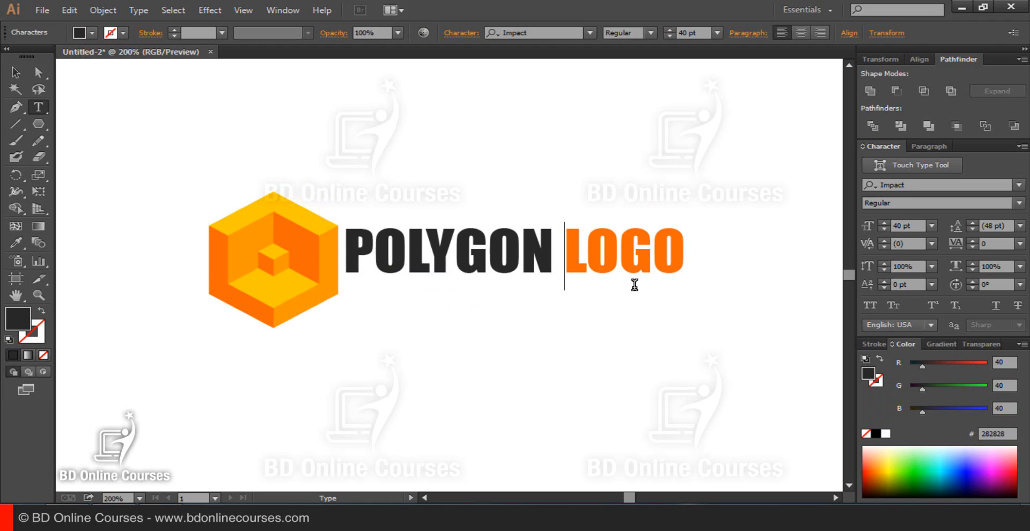
{"action": "key", "text": "BackSpace"}
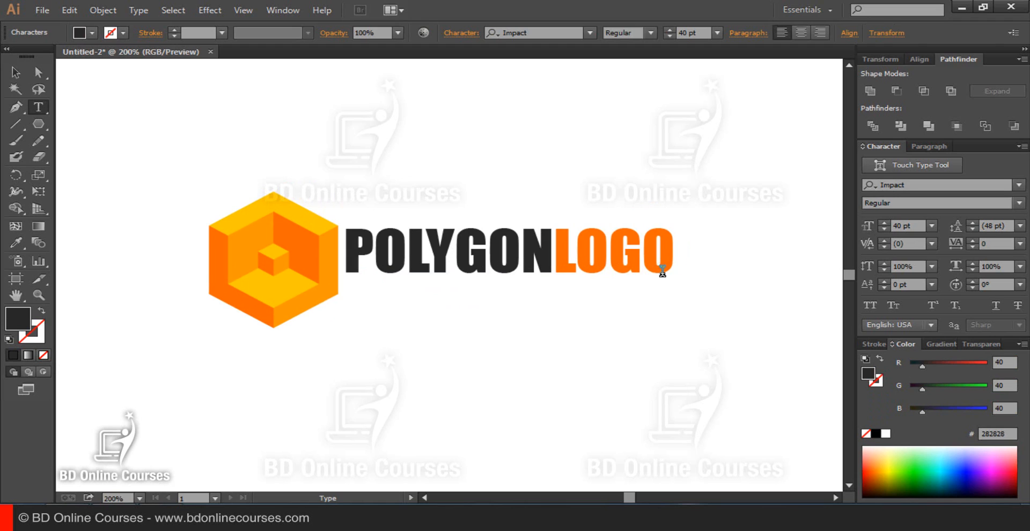
{"action": "key", "text": "Escape"}
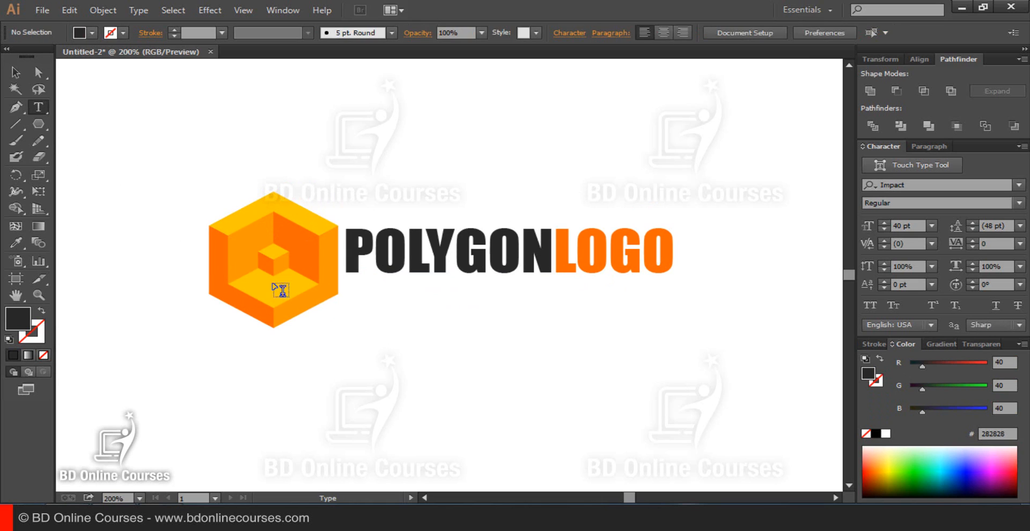
- Add the tagline text "Your Solgan Here" in black below the POLYGONLOGO wordmark
{"action": "left_click", "coordinate": [415, 354]}
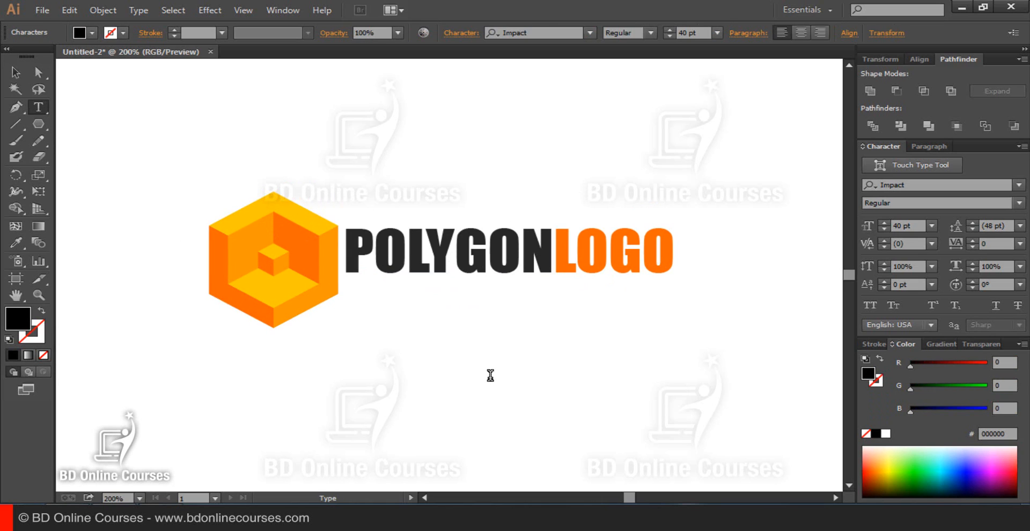
{"action": "type", "text": "yOU"}
{"action": "key", "text": "BackSpace"}
{"action": "key", "text": "BackSpace"}
{"action": "key", "text": "BackSpace"}
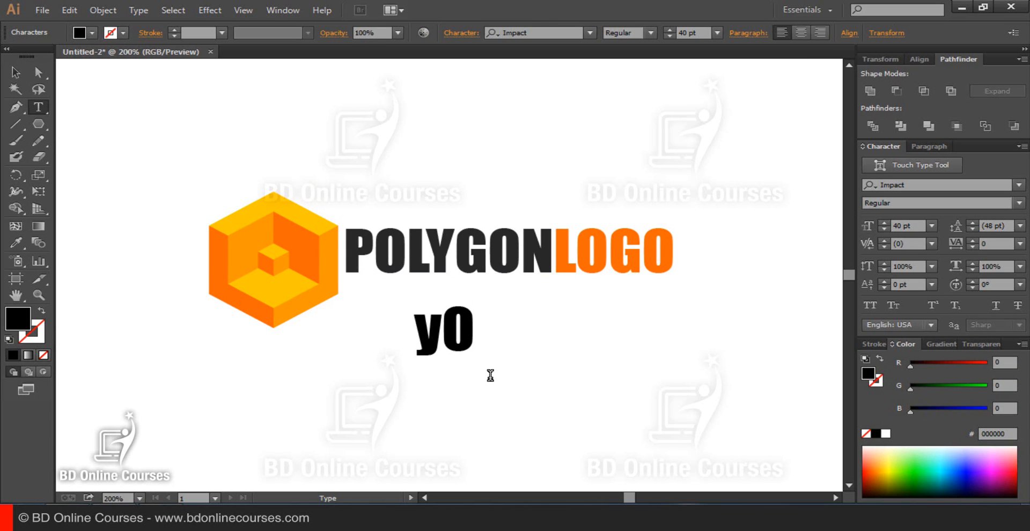
{"action": "type", "text": "Your"}
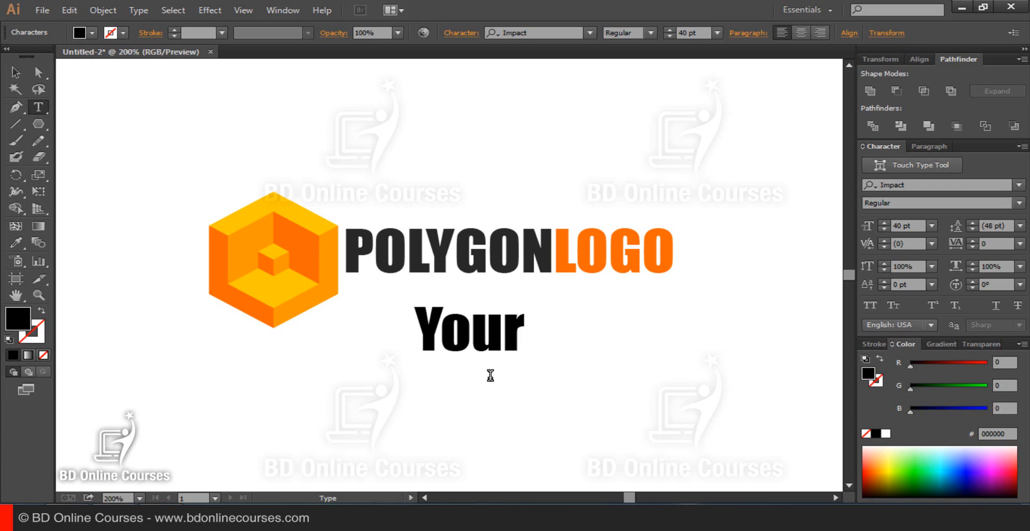
{"action": "type", "text": " Solgan"}
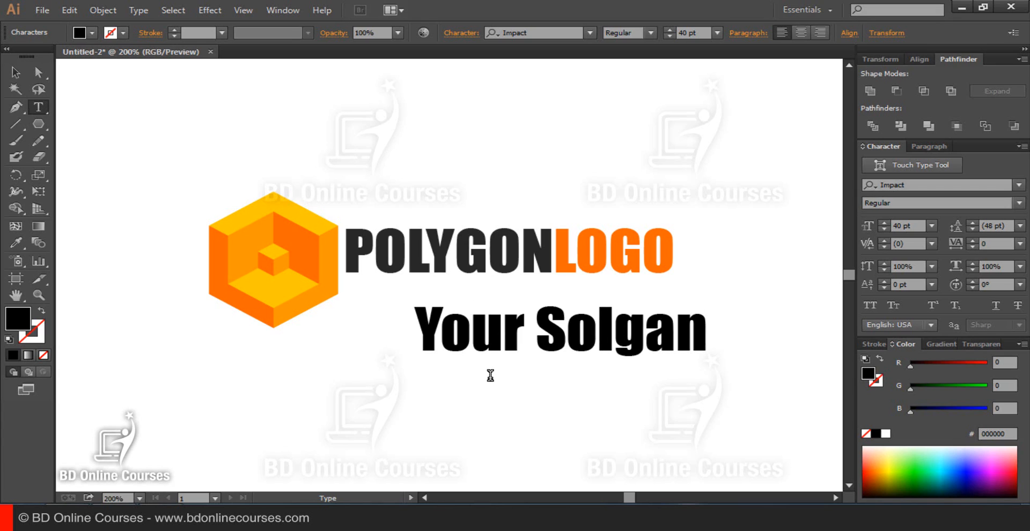
{"action": "type", "text": " Heer"}
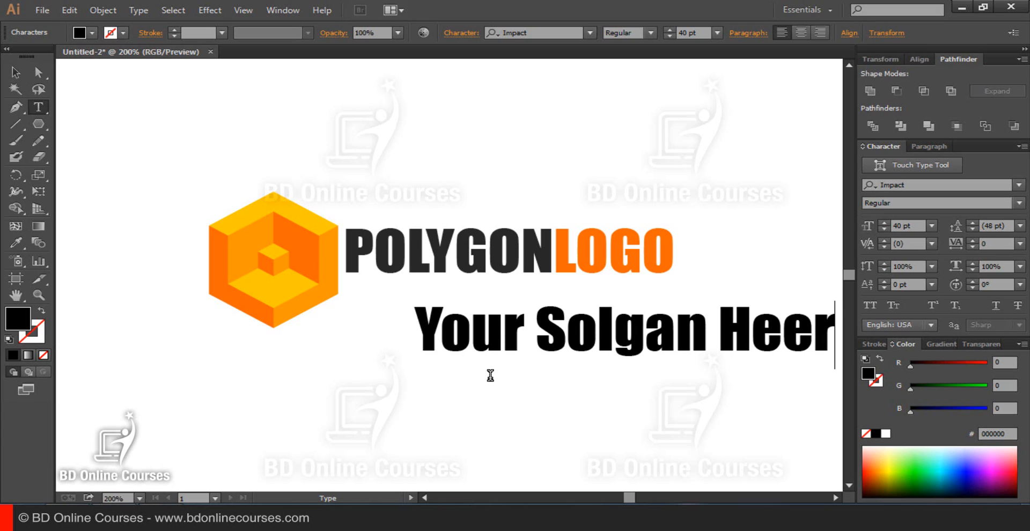
{"action": "key", "text": "BackSpace"}
{"action": "key", "text": "BackSpace"}
{"action": "type", "text": "re"}
{"action": "left_click", "coordinate": [487, 336], "text": "ctrl"}
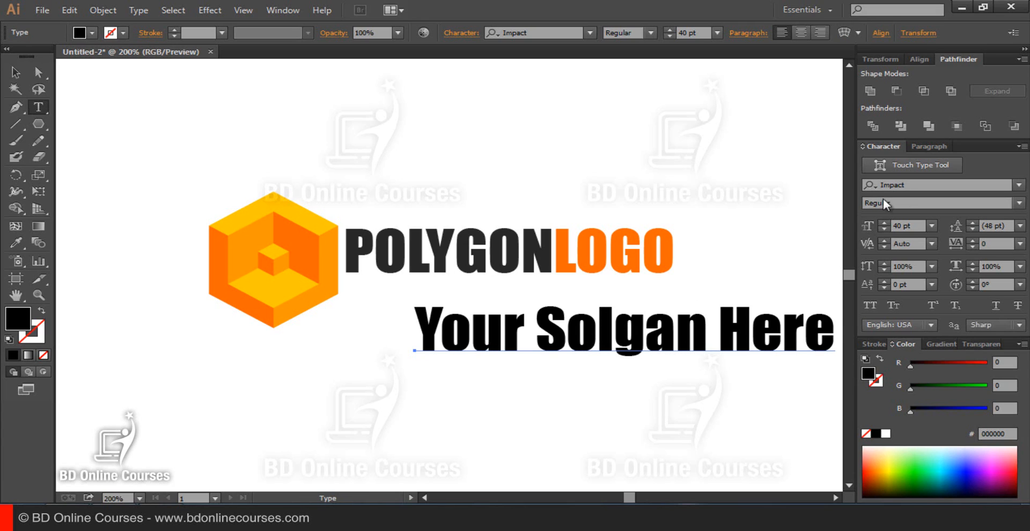
- Set the tagline to Helvetica Regular at 12 pt
{"action": "left_click", "coordinate": [900, 184]}
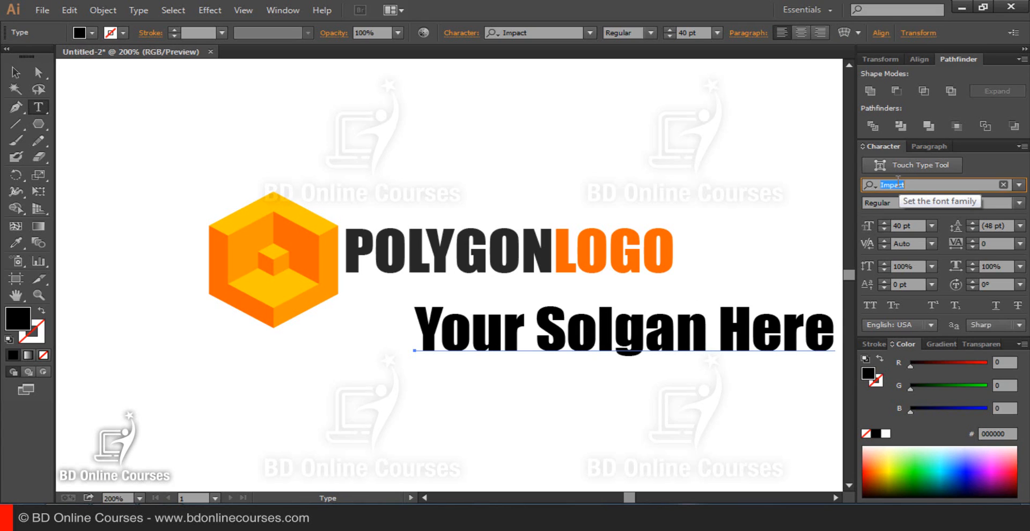
{"action": "type", "text": "Helvetica"}
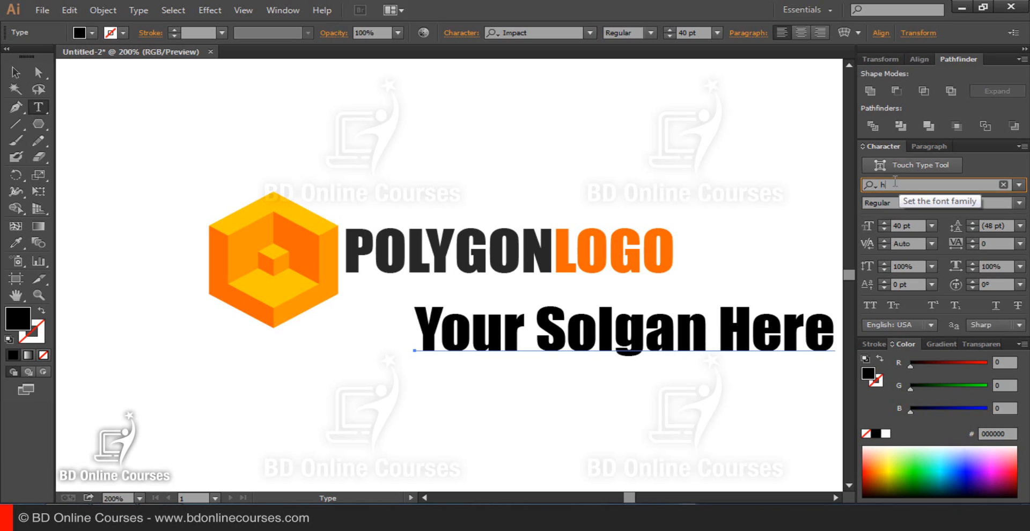
{"action": "key", "text": "Down"}
{"action": "key", "text": "Return"}
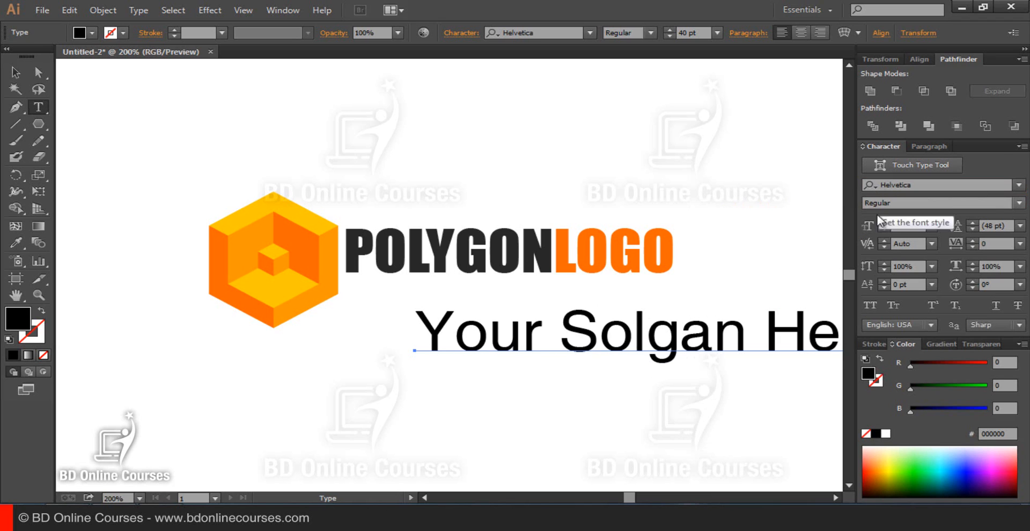
{"action": "left_click", "coordinate": [907, 226]}
{"action": "type", "text": "1"}
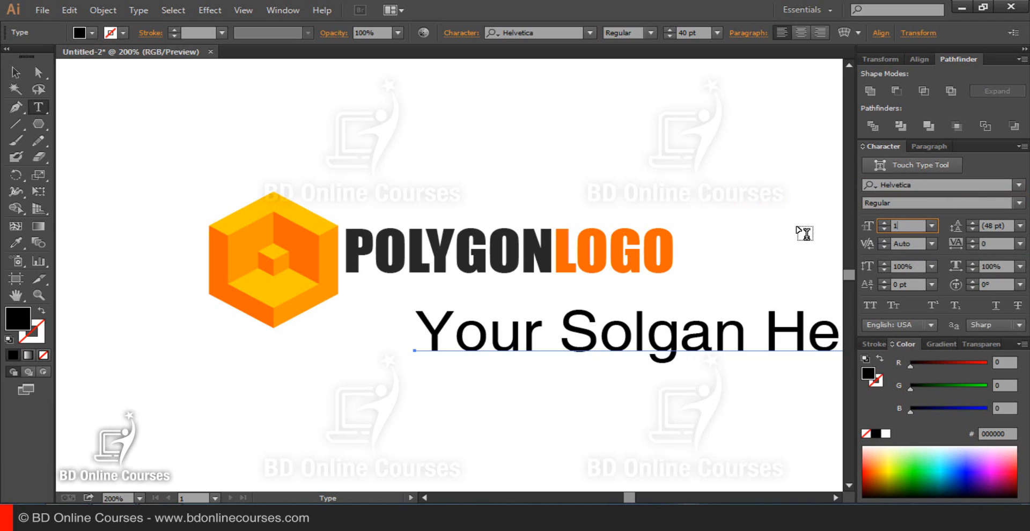
{"action": "type", "text": "2"}
{"action": "key", "text": "Return"}
- Move the tagline directly beneath the wordmark, aligned with the left edge of the P in POLYGON
{"action": "left_click", "coordinate": [484, 321], "text": "ctrl"}
{"action": "left_click", "coordinate": [441, 281], "text": "ctrl"}
{"action": "left_click_drag", "start_coordinate": [490, 266], "coordinate": [499, 281]}
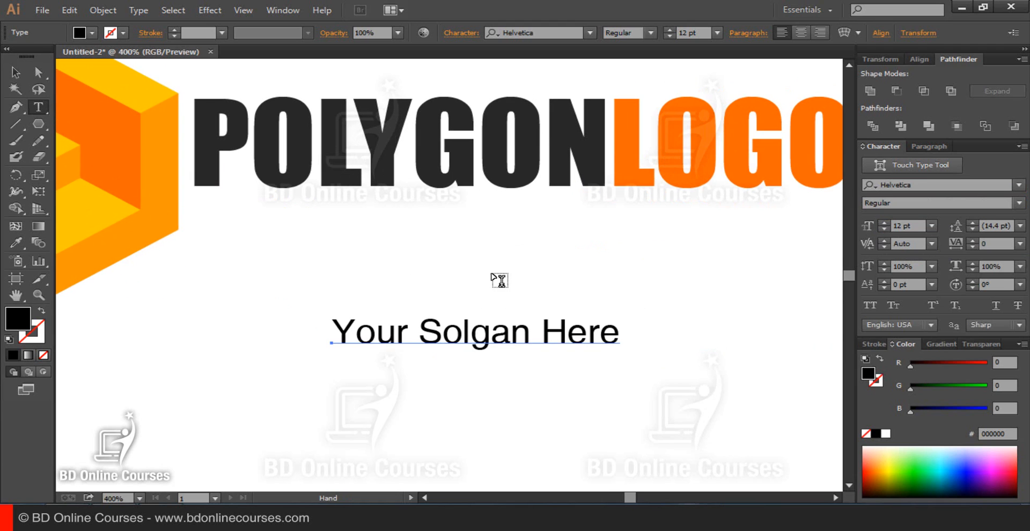
{"action": "key", "text": "Escape"}
{"action": "left_click_drag", "start_coordinate": [393, 337], "coordinate": [254, 226]}
{"action": "scroll", "coordinate": [572, 309], "scroll_direction": "up", "scroll_amount": 2}
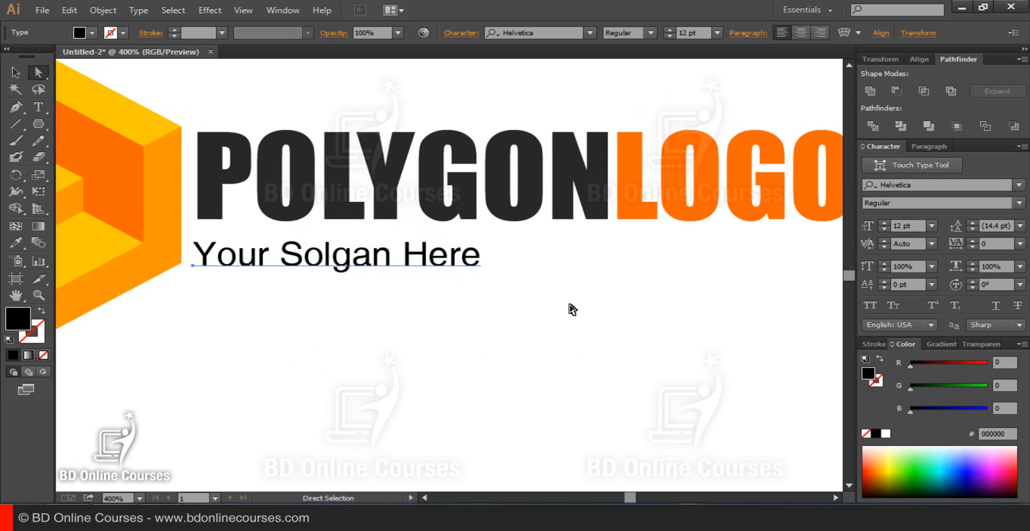
- Enlarge the tagline to 13 pt and set its tracking to 200
{"action": "left_click", "coordinate": [882, 223]}
{"action": "scroll", "coordinate": [563, 255], "scroll_direction": "right", "scroll_amount": 1}
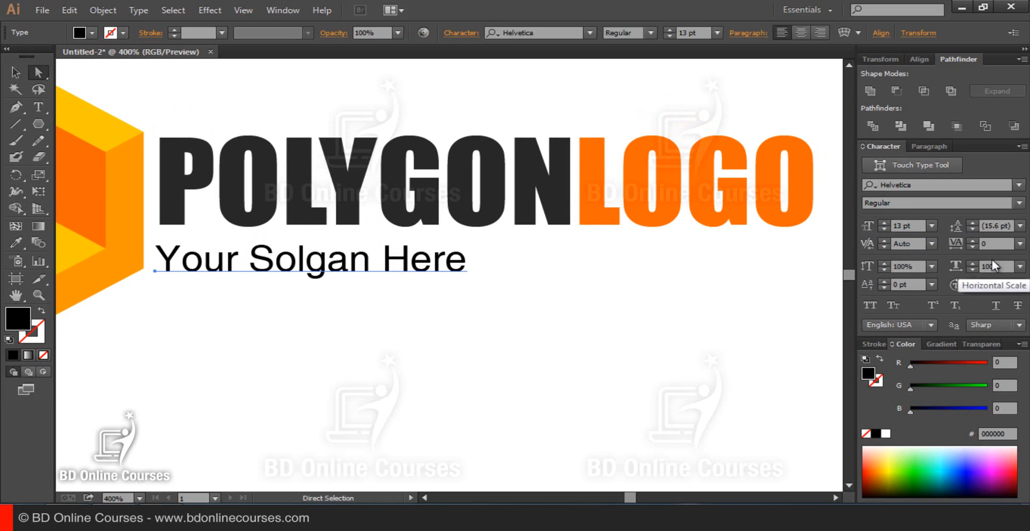
{"action": "left_click", "coordinate": [964, 249]}
{"action": "type", "text": "200"}
{"action": "key", "text": "Return"}
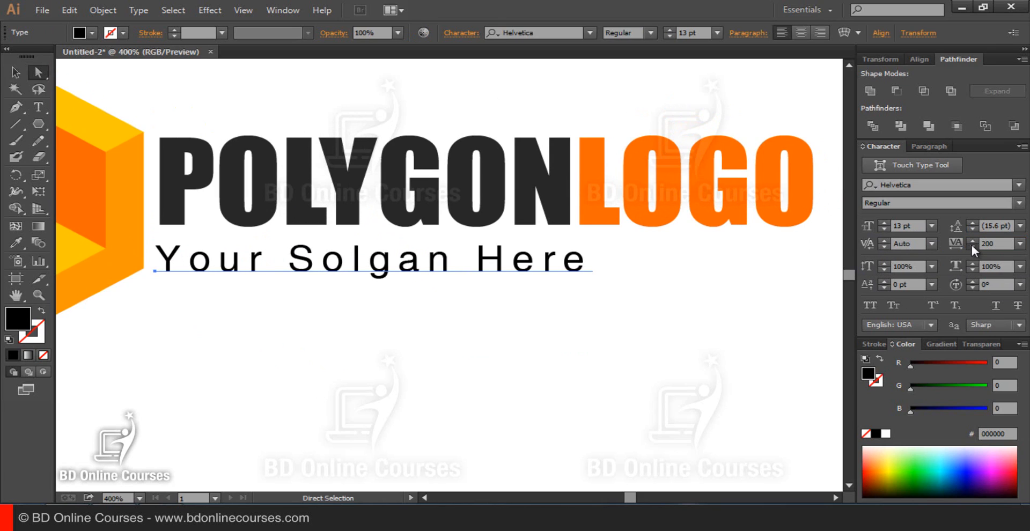
- Reduce the tagline's tracking to 180 and deselect it
{"action": "left_click", "coordinate": [972, 246]}
{"action": "left_click", "coordinate": [972, 246]}
{"action": "left_click", "coordinate": [972, 246]}
{"action": "left_click", "coordinate": [971, 246]}
{"action": "left_click", "coordinate": [971, 246]}
{"action": "left_click", "coordinate": [972, 246]}
{"action": "left_click_drag", "start_coordinate": [998, 245], "coordinate": [876, 243]}
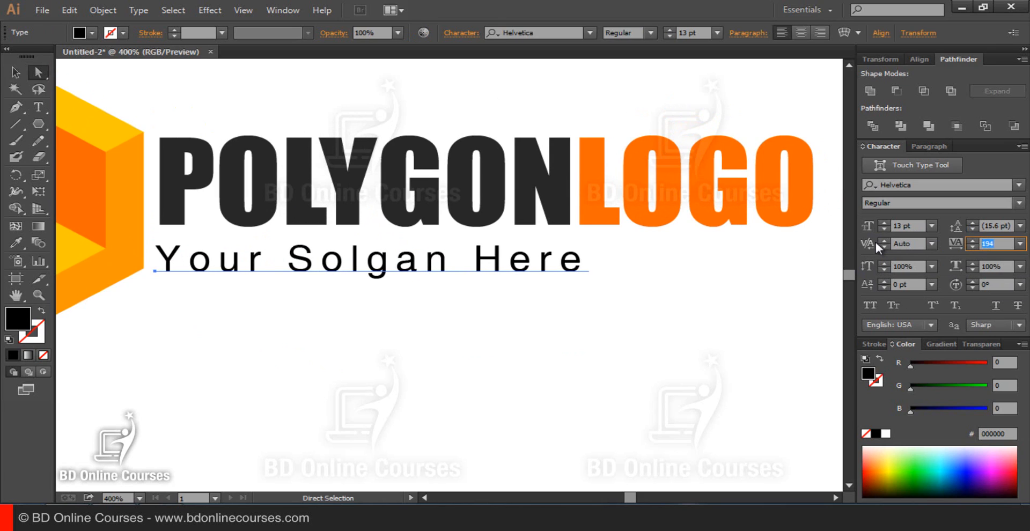
{"action": "type", "text": "180"}
{"action": "key", "text": "Return"}
{"action": "left_click", "coordinate": [582, 365]}
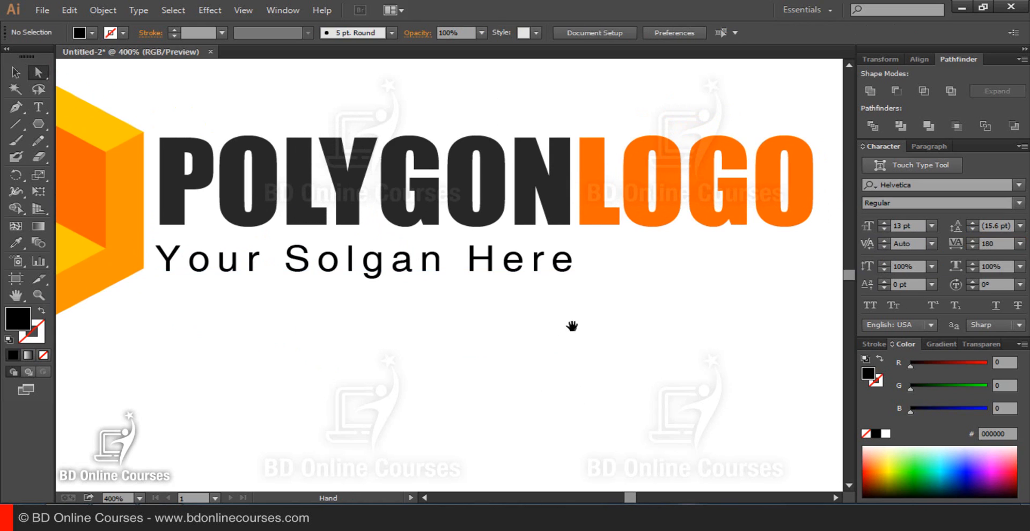
- Draw a very thin black rectangle as a line from the end of the tagline to the right edge of LOGO
{"action": "left_click_drag", "start_coordinate": [572, 326], "coordinate": [530, 347]}
{"action": "key", "text": "m"}
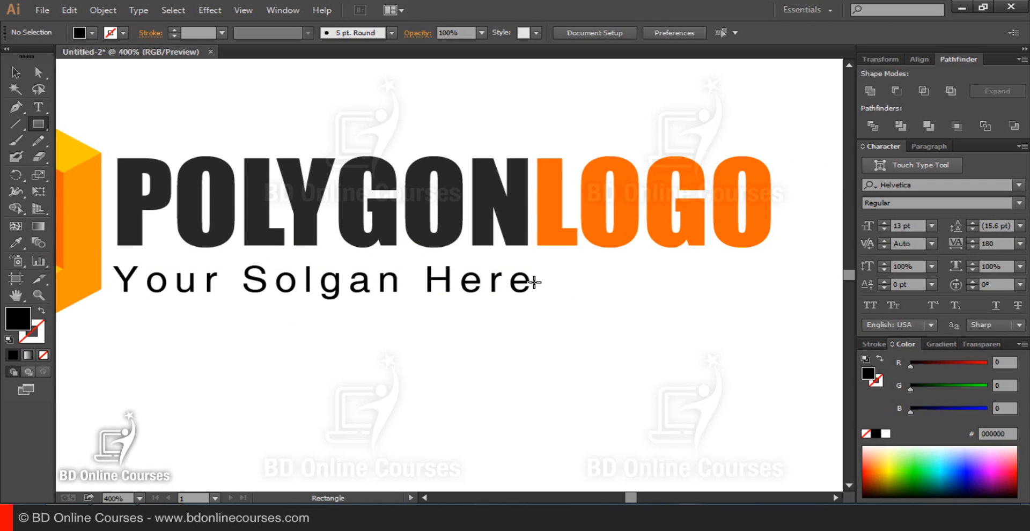
{"action": "left_click_drag", "start_coordinate": [534, 282], "coordinate": [765, 281]}
{"action": "key", "text": "a"}
{"action": "left_click", "coordinate": [641, 354]}
- Select the cube, wordmark, tagline and line together, and cut and paste them to center the logo on the artboard
{"action": "key", "text": "ctrl+0"}
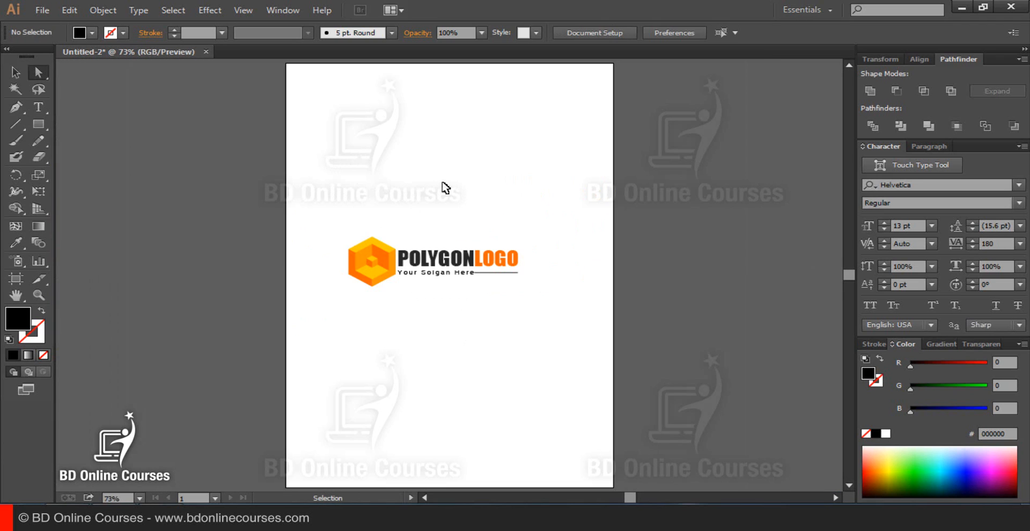
{"action": "key", "text": "ctrl+0"}
{"action": "key", "text": "v"}
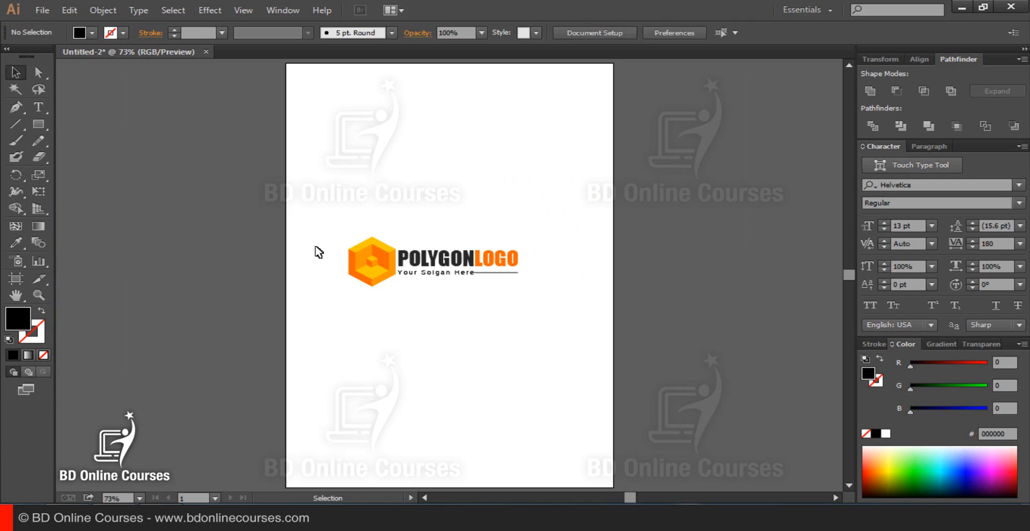
{"action": "left_click_drag", "start_coordinate": [308, 206], "coordinate": [515, 346]}
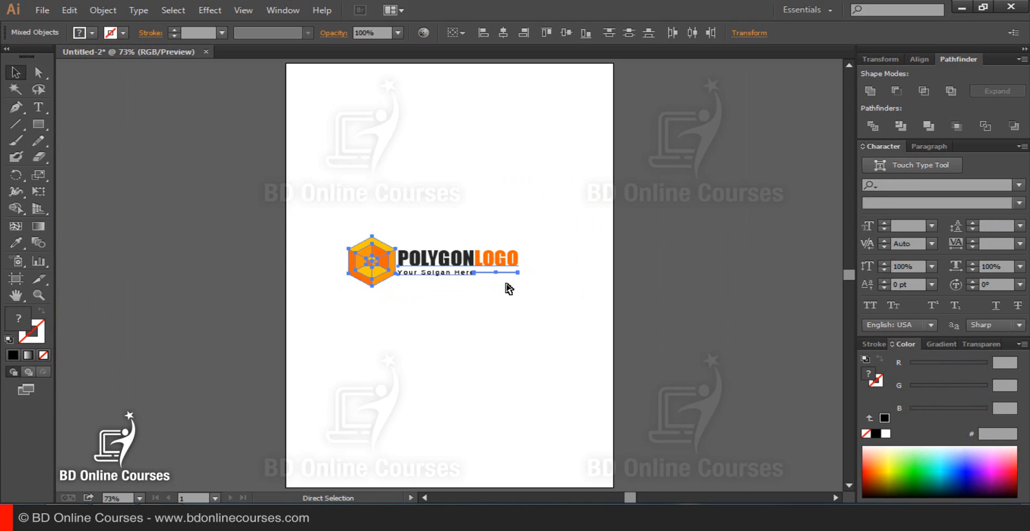
{"action": "key", "text": "ctrl+x"}
{"action": "key", "text": "ctrl+v"}
{"action": "left_click", "coordinate": [547, 223]}
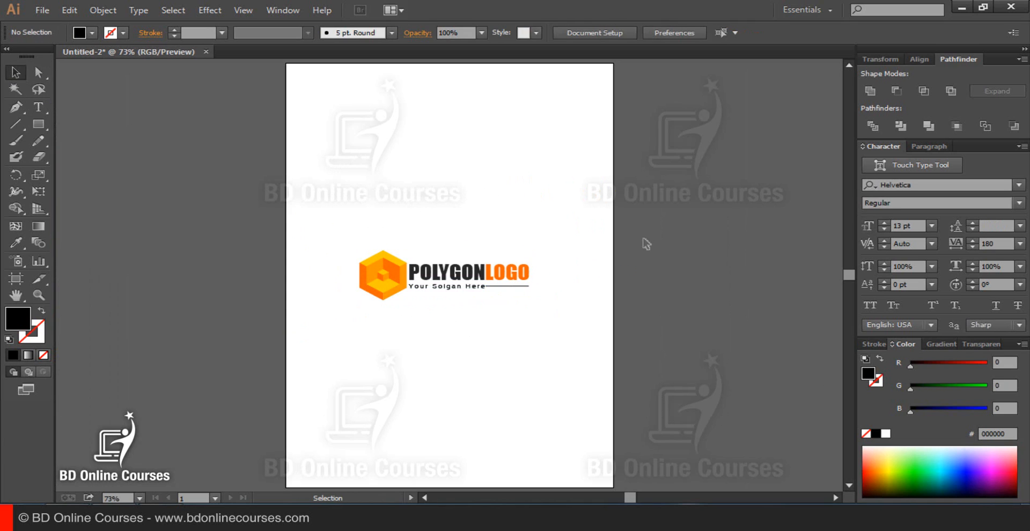